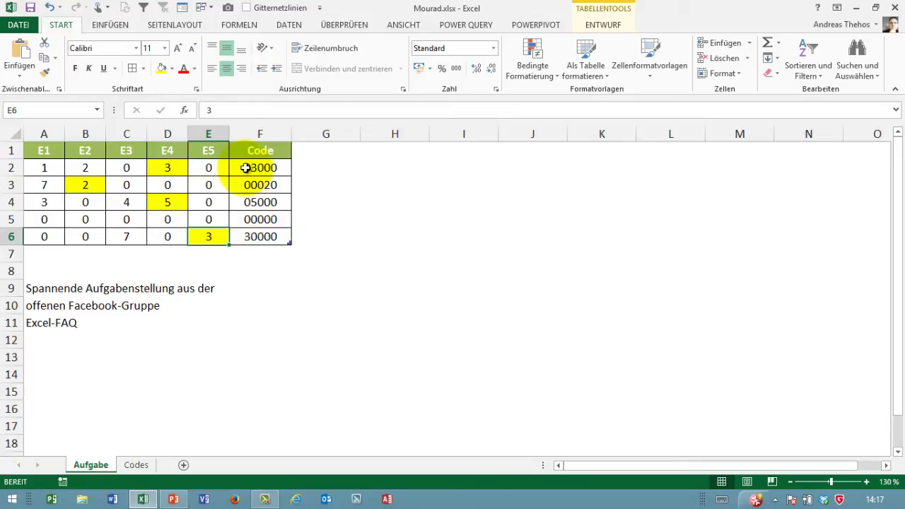
left_click(208, 167)
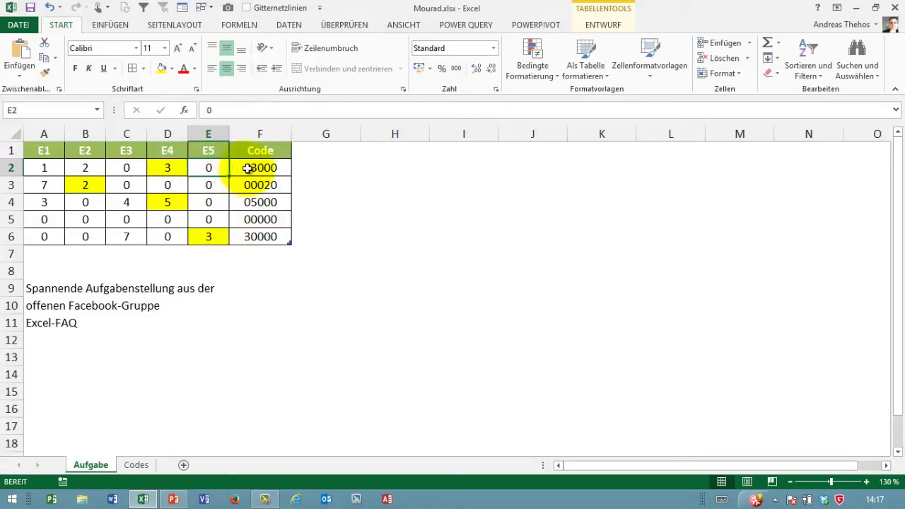
left_click(110, 168)
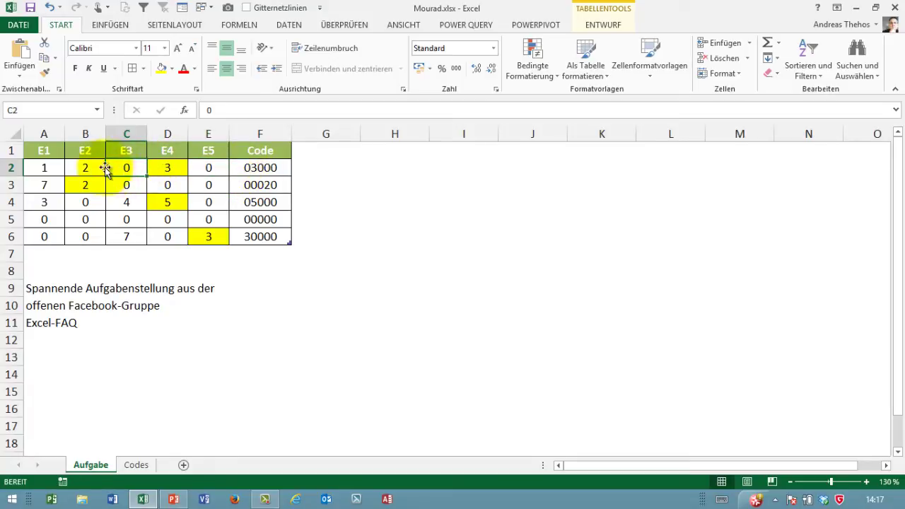
left_click(48, 169)
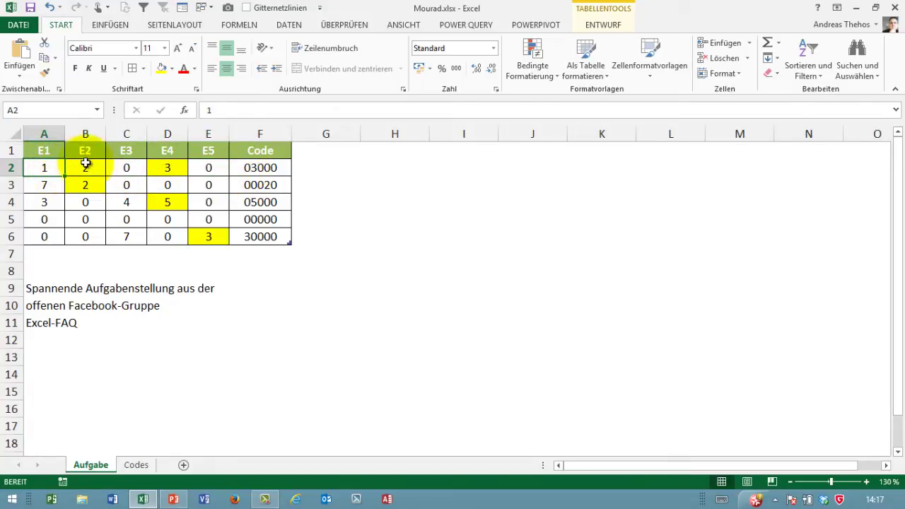
left_click_drag(85, 162, 57, 160)
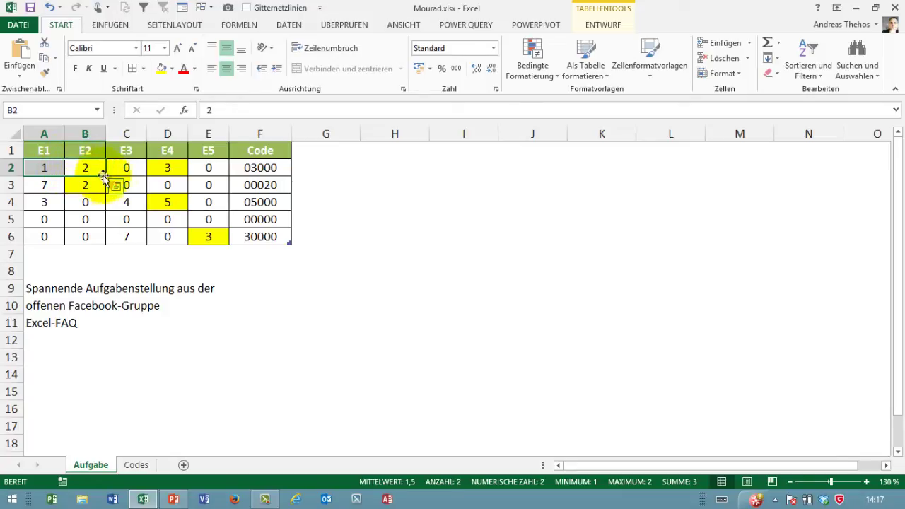
left_click_drag(221, 185, 151, 188)
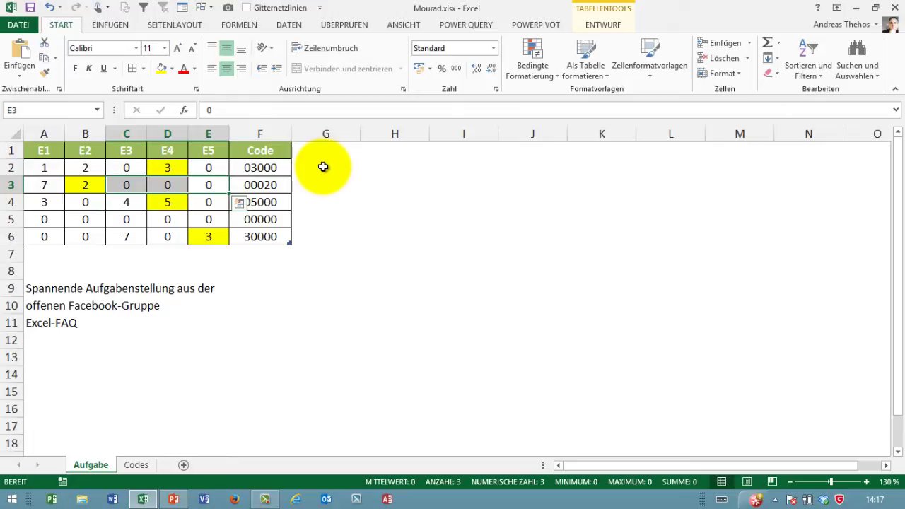
Step: Extend the table after the Code column with the headers F1 to F5 in G1:K1
left_click(303, 150)
type("F1")
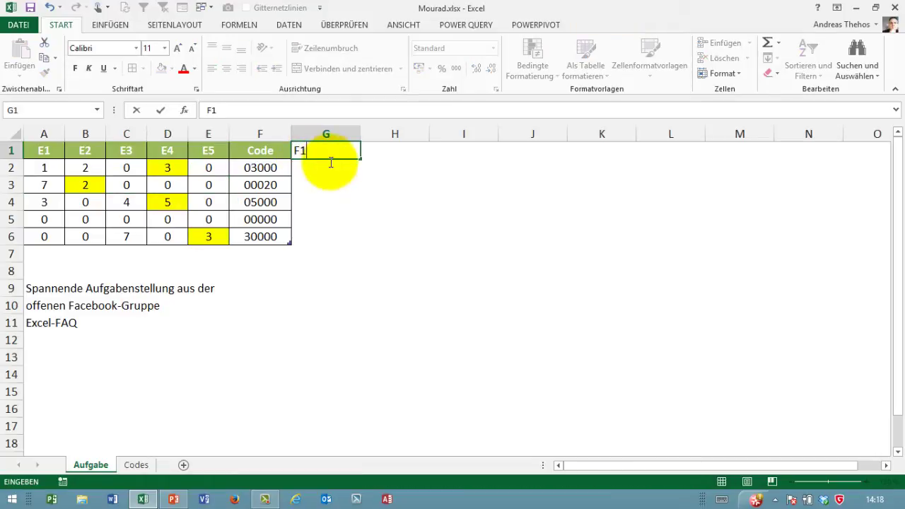
left_click_drag(361, 160, 589, 178)
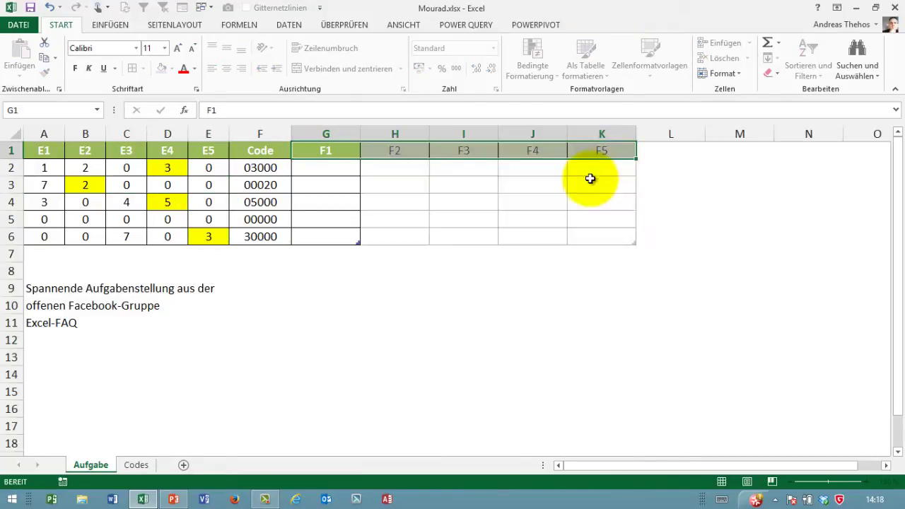
Step: Fill the F1 column with a formula that multiplies each row's E1 value by 1
left_click(331, 172)
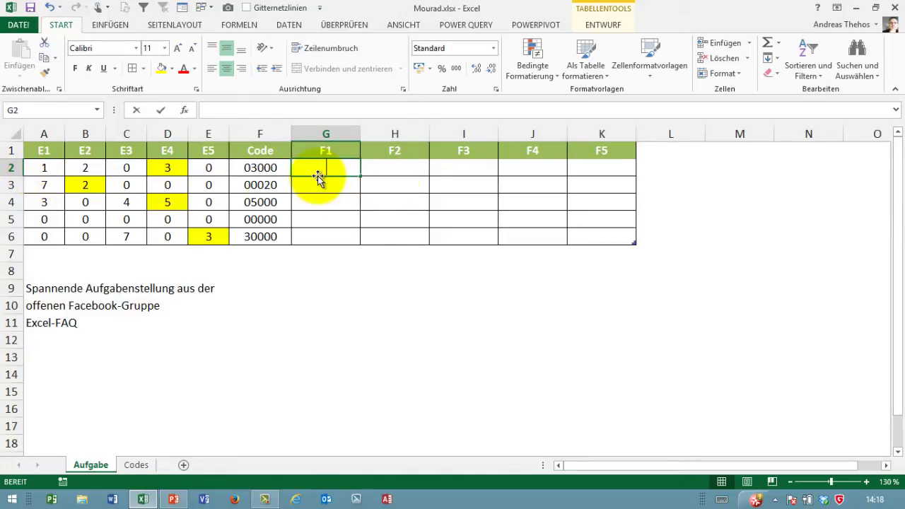
type("=")
left_click(41, 169)
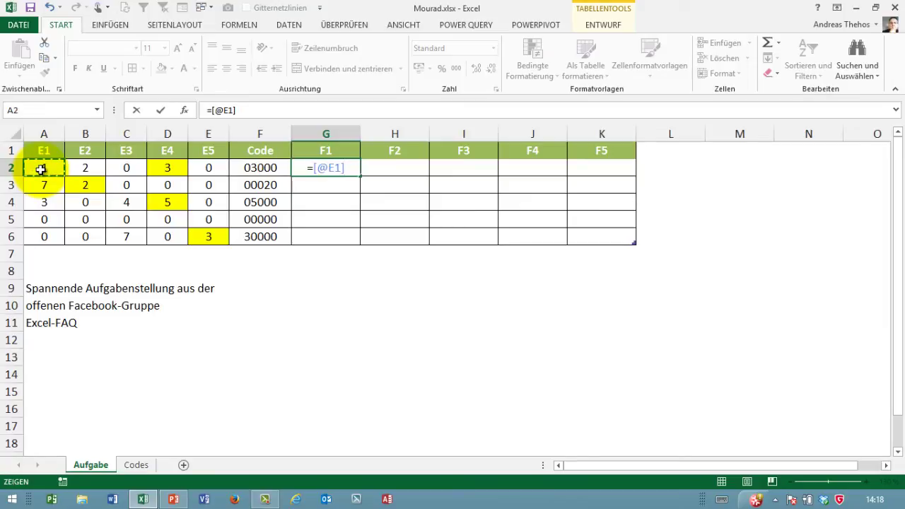
type("*1")
key("Return")
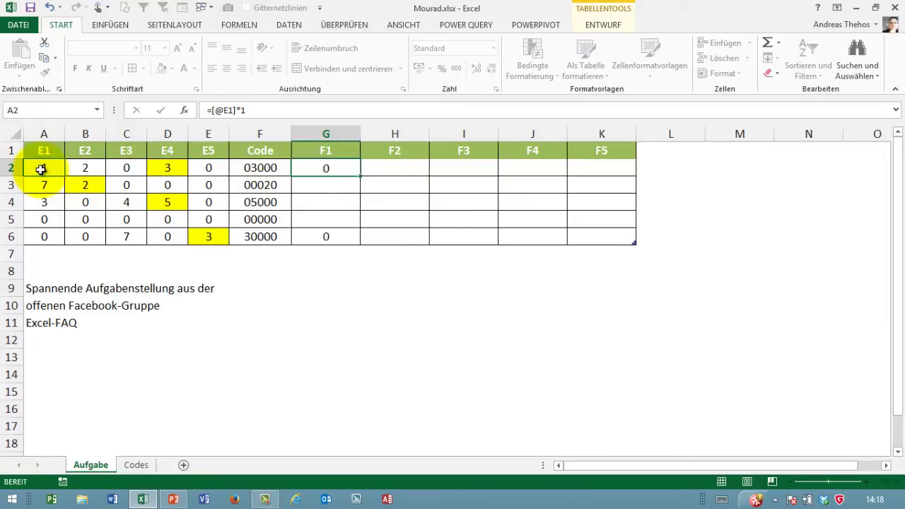
Step: Fill the F2 column with a formula that multiplies each row's E2 value by 10
left_click(398, 168)
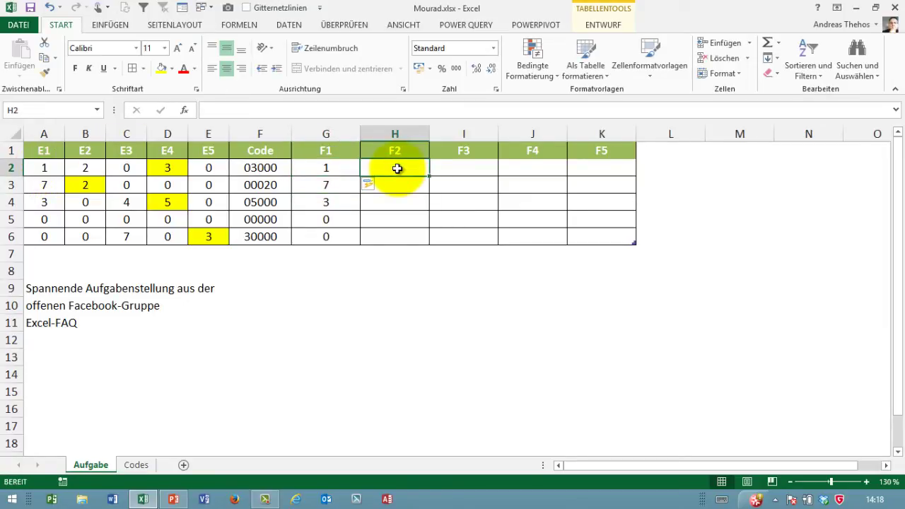
type("=")
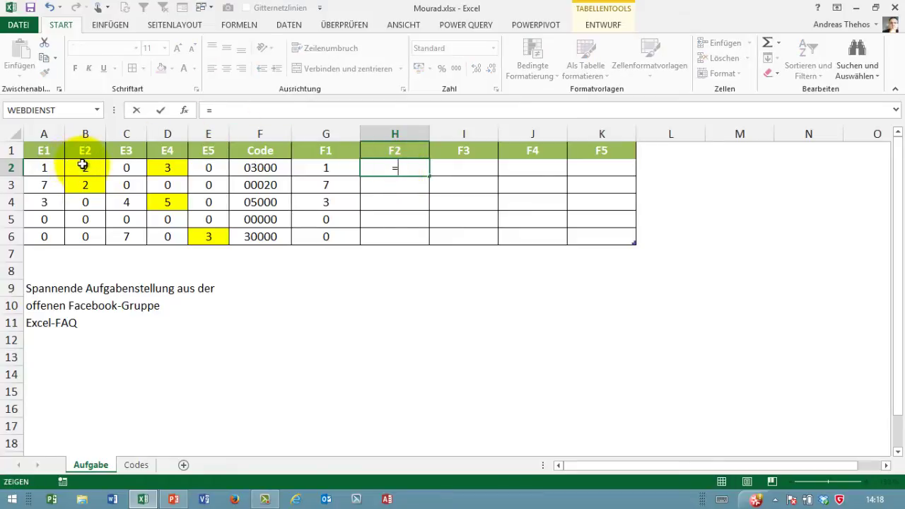
left_click(83, 168)
type("*")
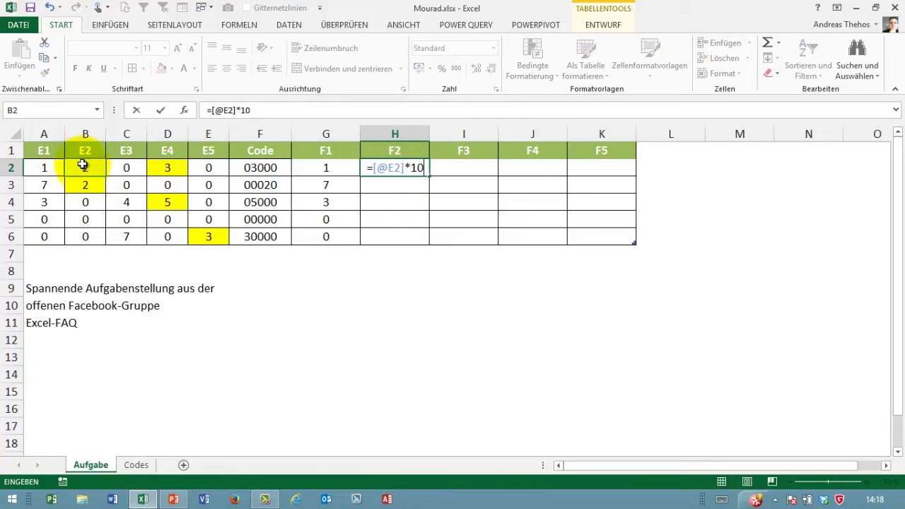
type("10")
key("Return")
Step: Fill the F3 column with a formula that multiplies each row's E3 value by 100
left_click(456, 163)
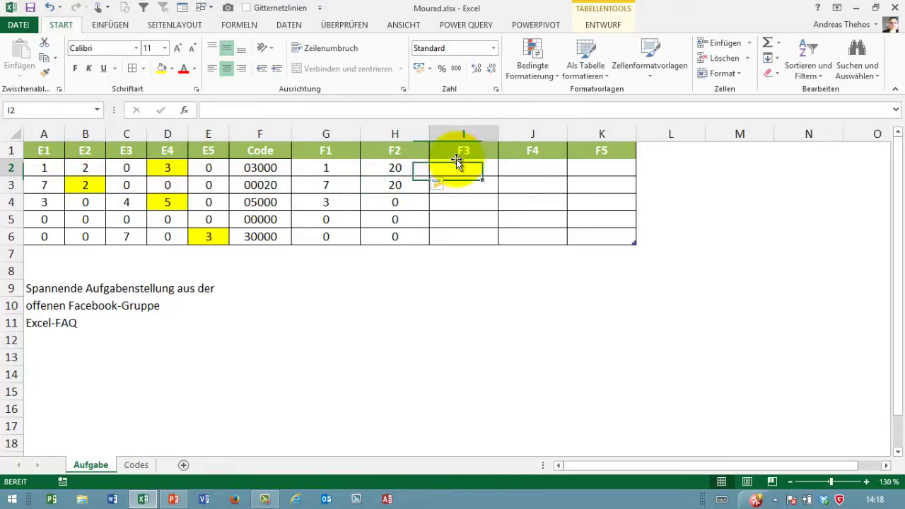
type("=")
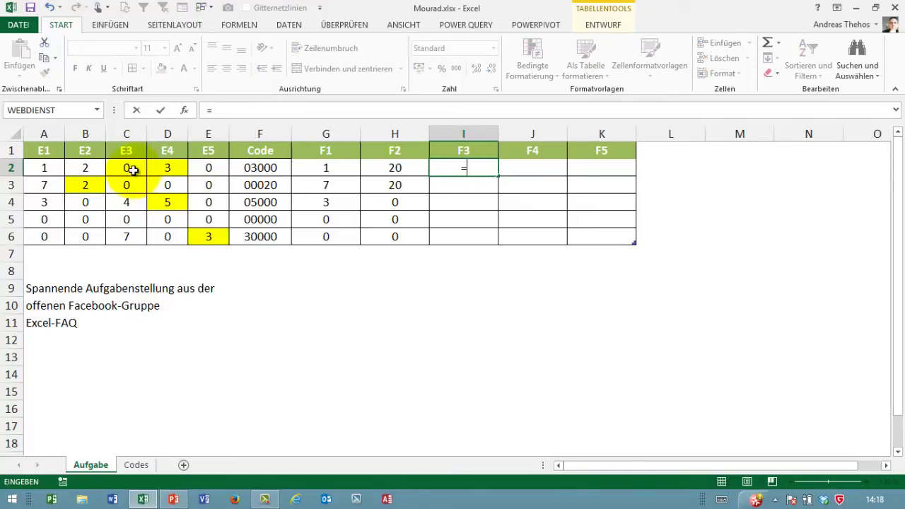
left_click(132, 170)
type("*100")
key("Return")
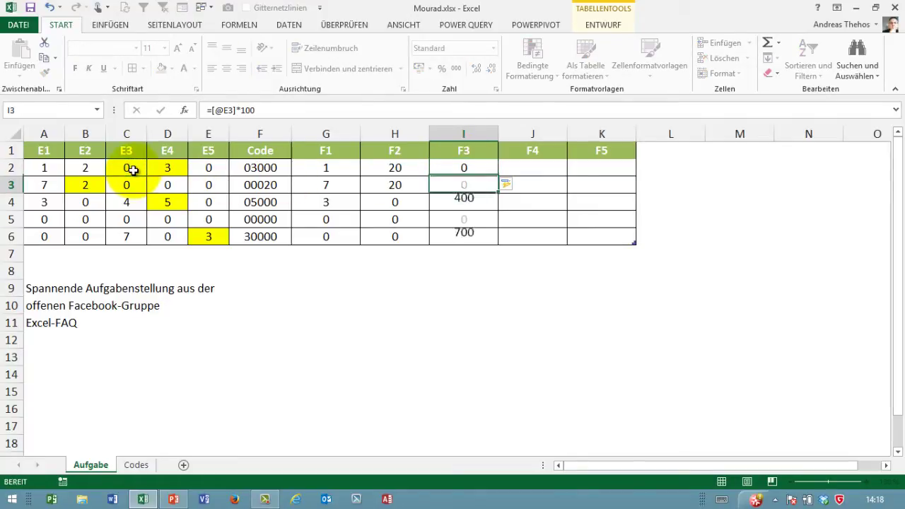
Step: Fill the F4 column with a formula that multiplies each row's E4 value by 1000
left_click(538, 169)
type("=")
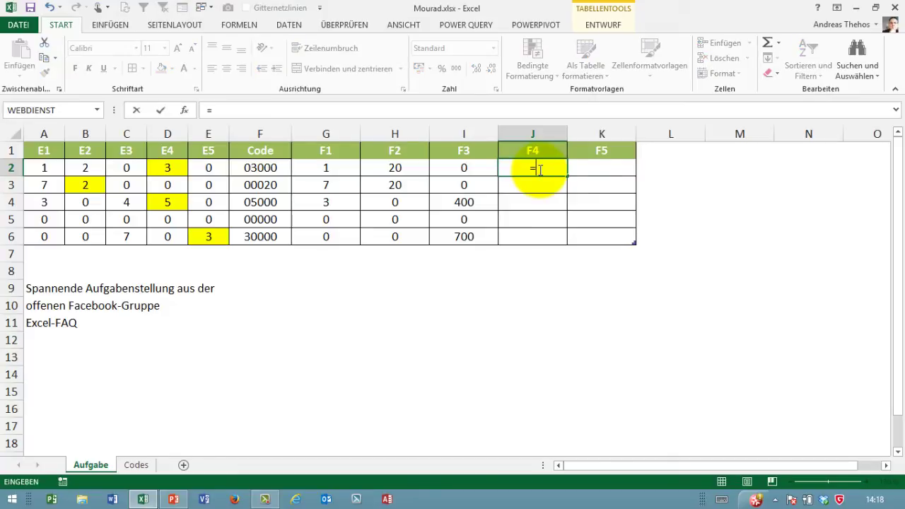
left_click(163, 170)
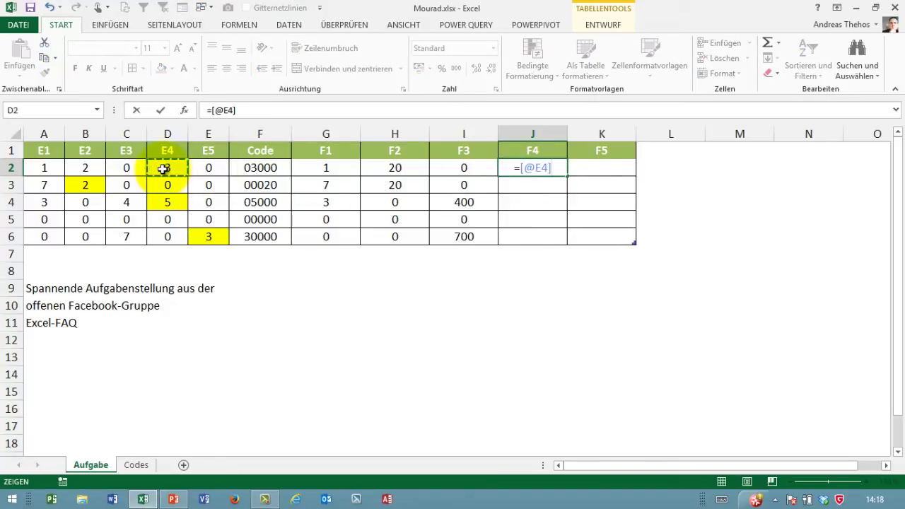
type("*1000")
key("Return")
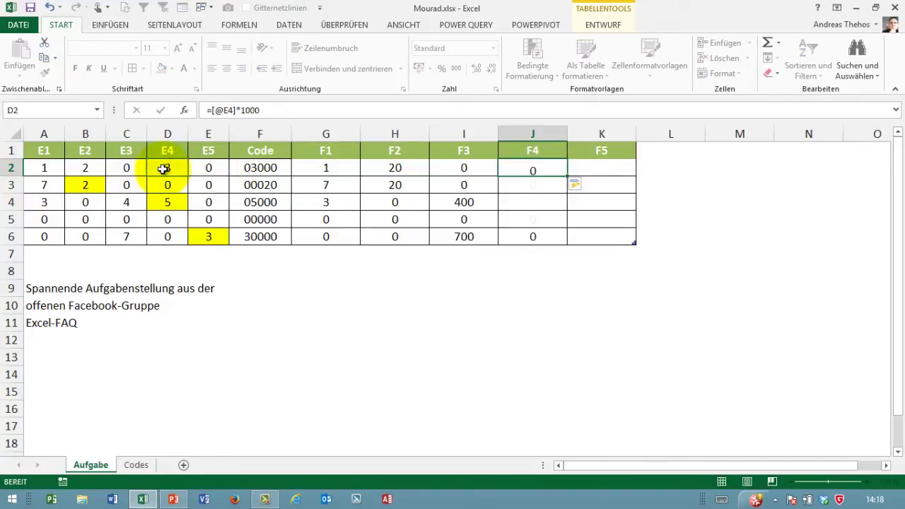
Step: Fill the F5 column with a formula that multiplies each row's E5 value by 10000
left_click(601, 170)
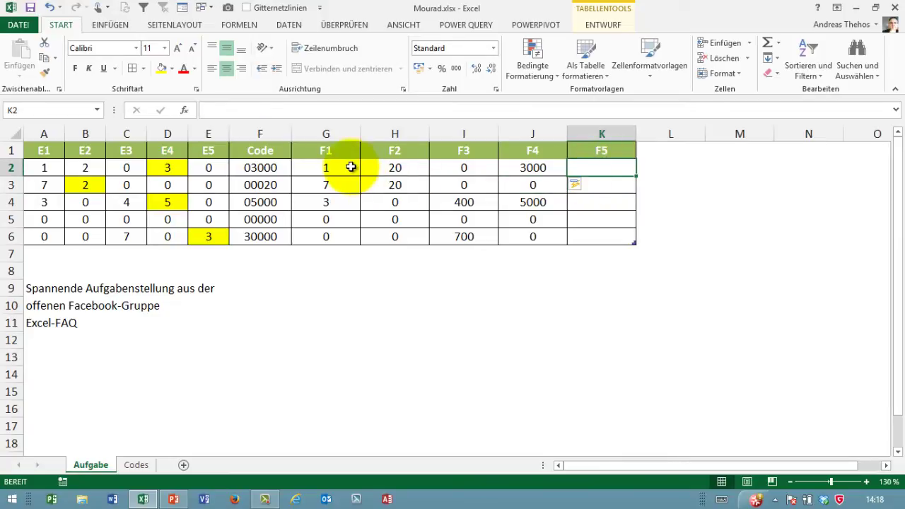
type("=")
left_click(222, 170)
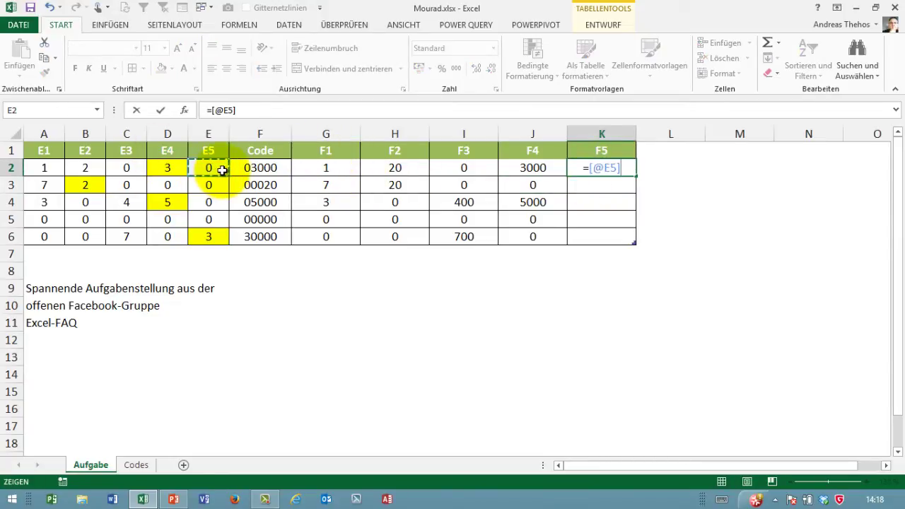
type("*10000")
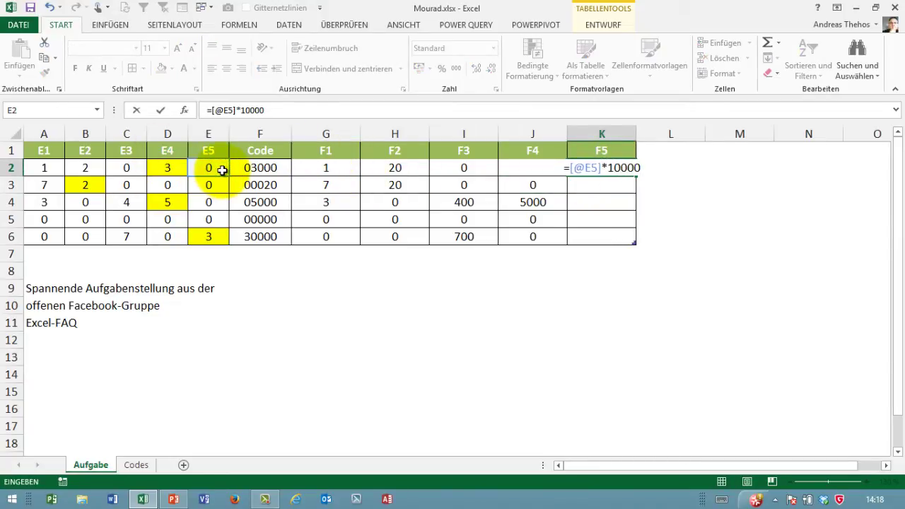
key("Return")
left_click_drag(330, 172, 599, 234)
Step: Add a column headed Max after F5 that returns the maximum of F1 to F5 for each row
left_click(653, 153)
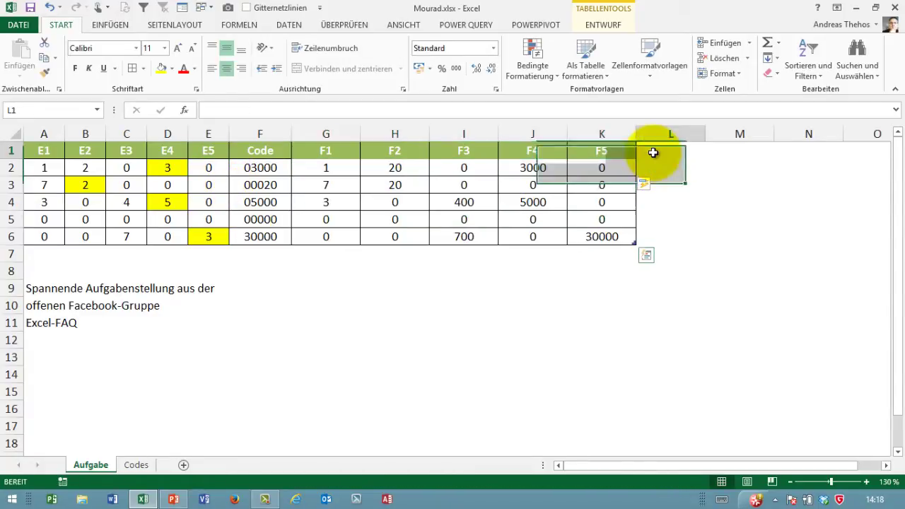
type("Ma")
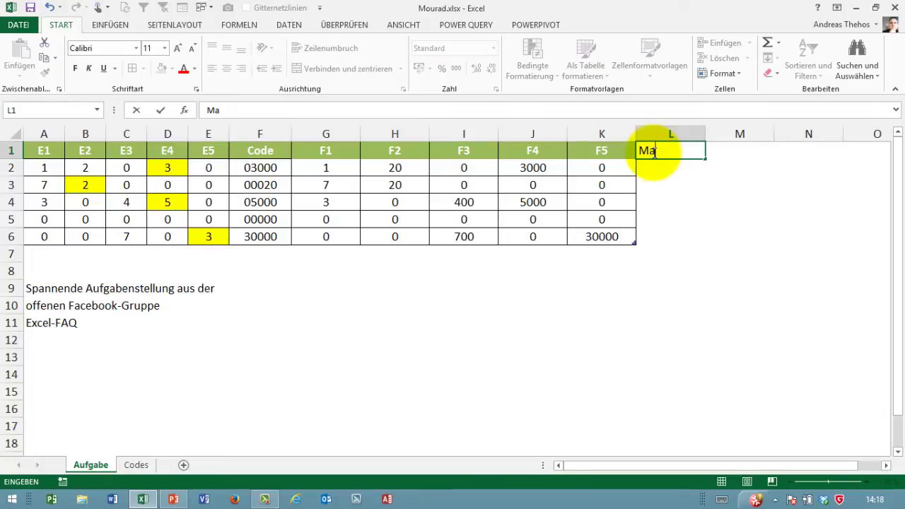
type("x")
key("Return")
type("=")
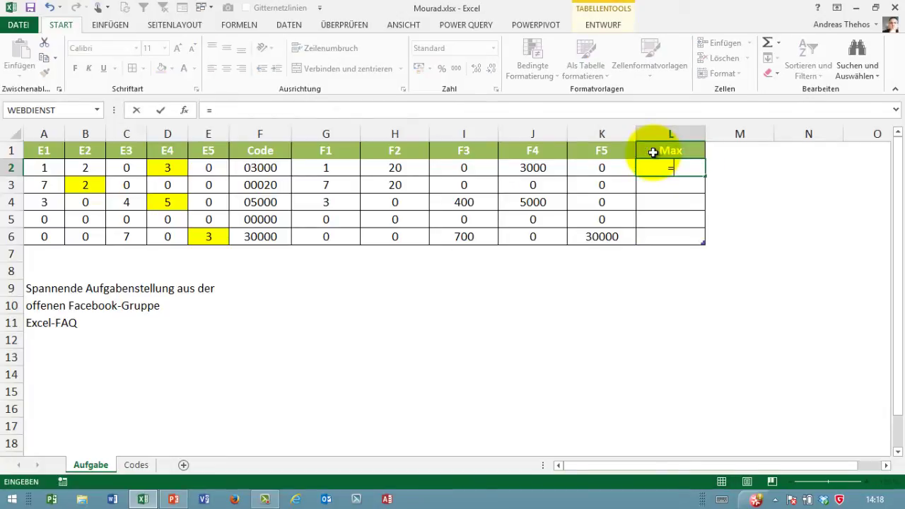
type("Max(")
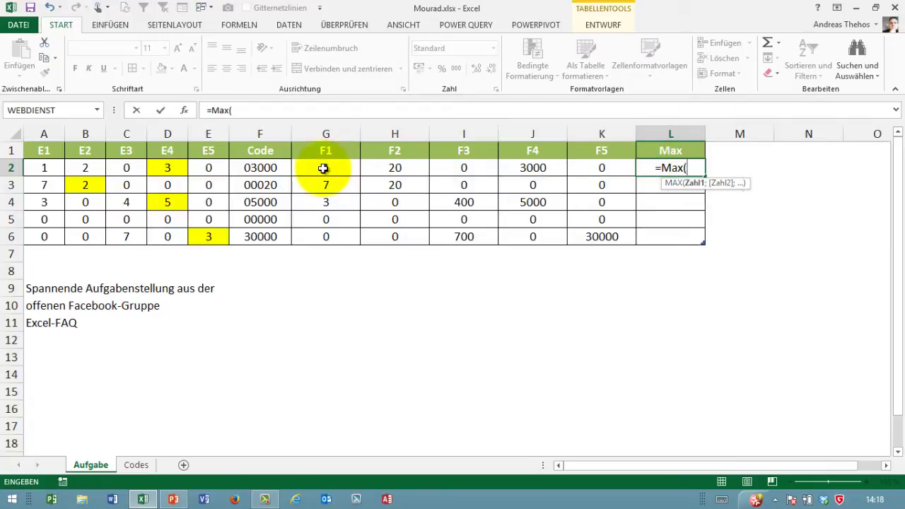
left_click_drag(326, 167, 601, 166)
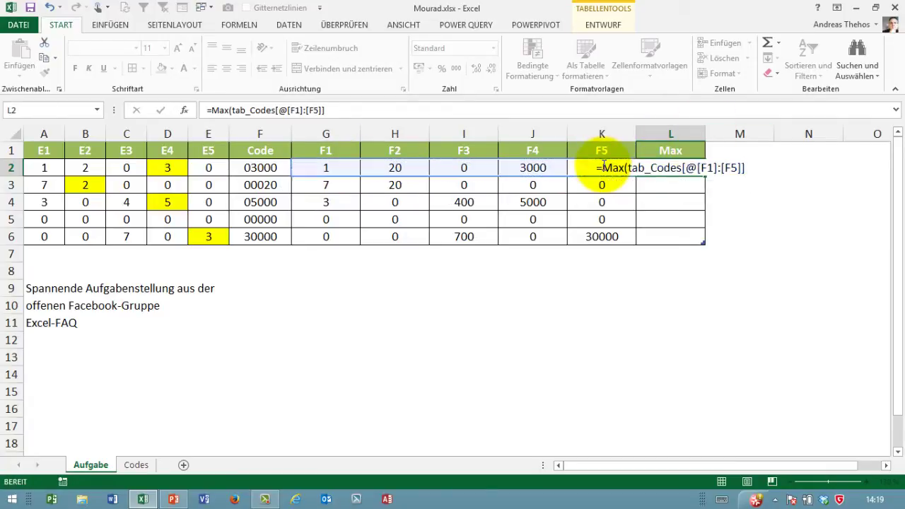
key("Return")
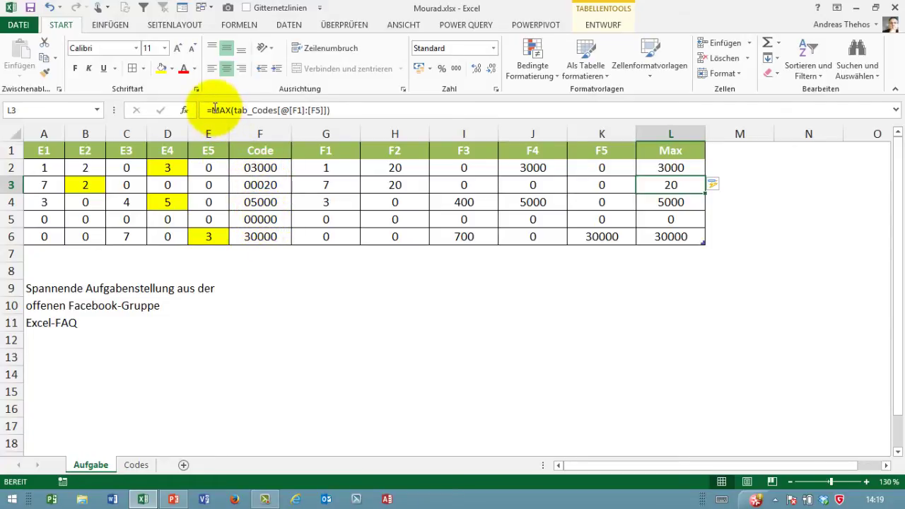
Step: Wrap the Max column's formula in the TEXT function with the five-digit format "00000"
left_click(212, 111)
type("text")
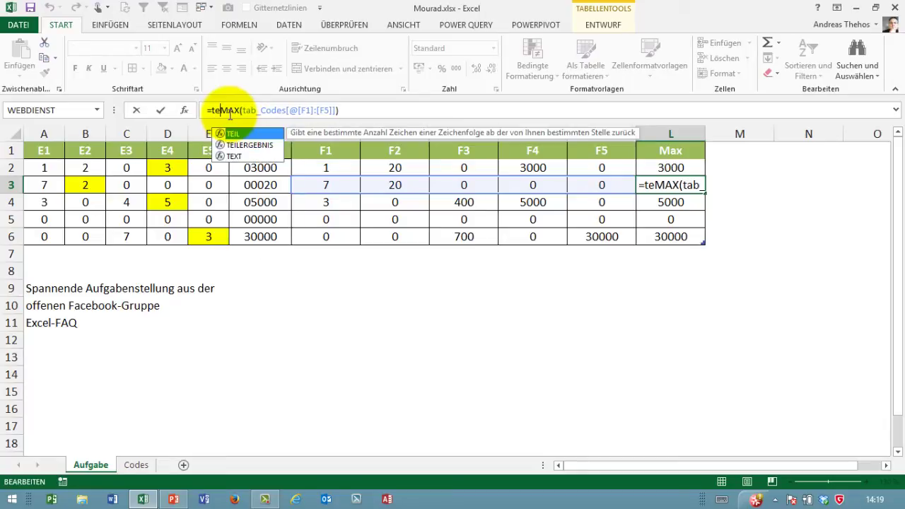
type("(")
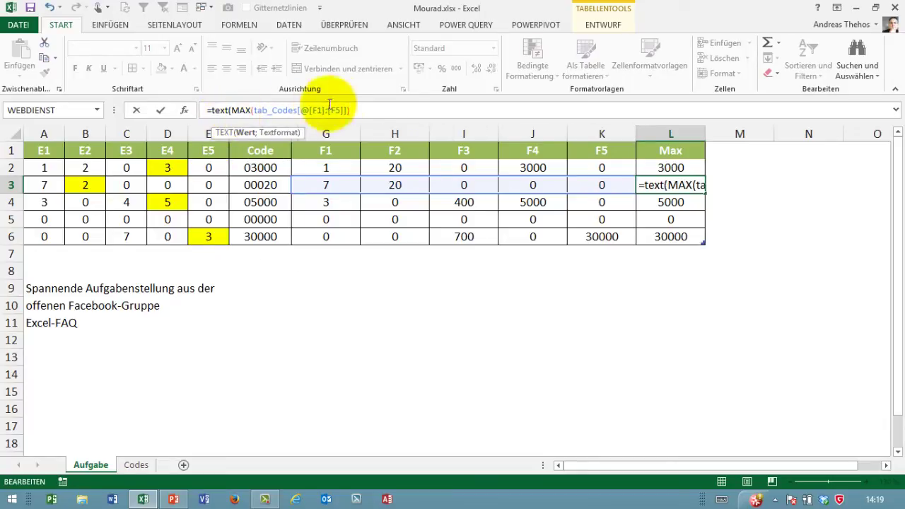
left_click(363, 111)
type(")")
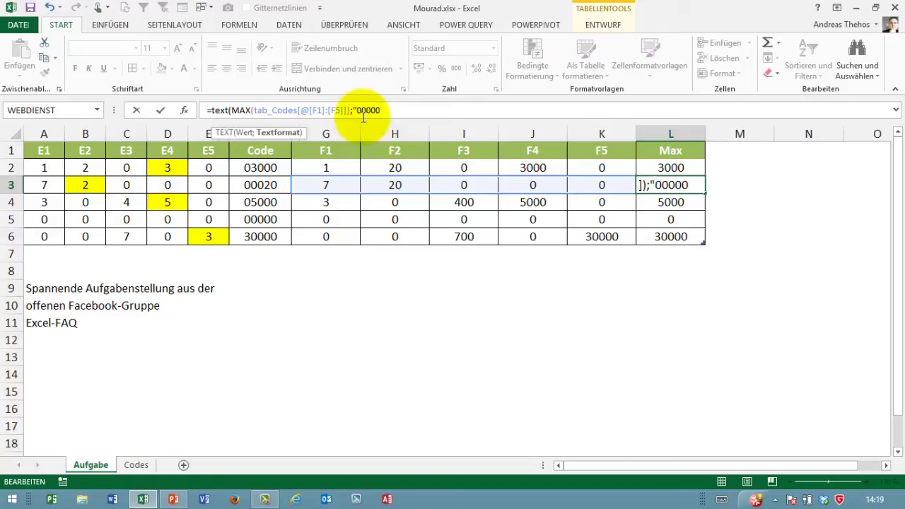
key("Return")
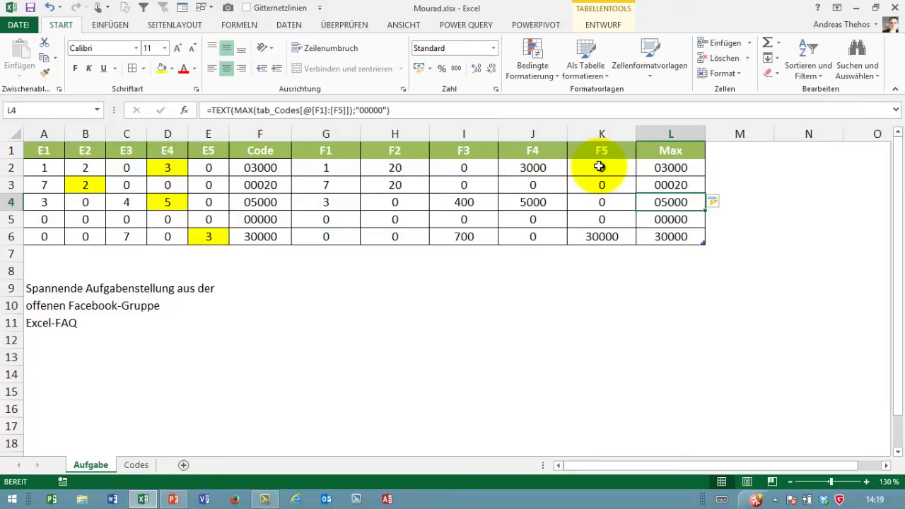
left_click(343, 168)
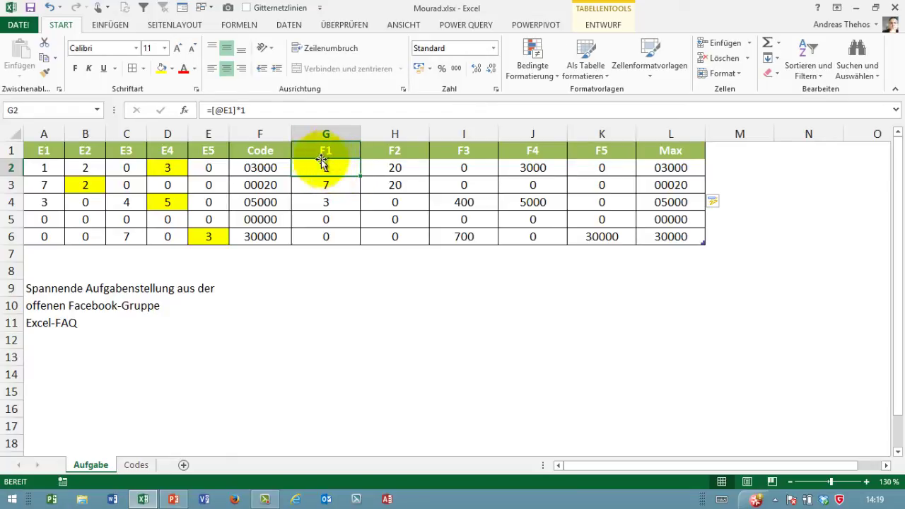
double_click(243, 111)
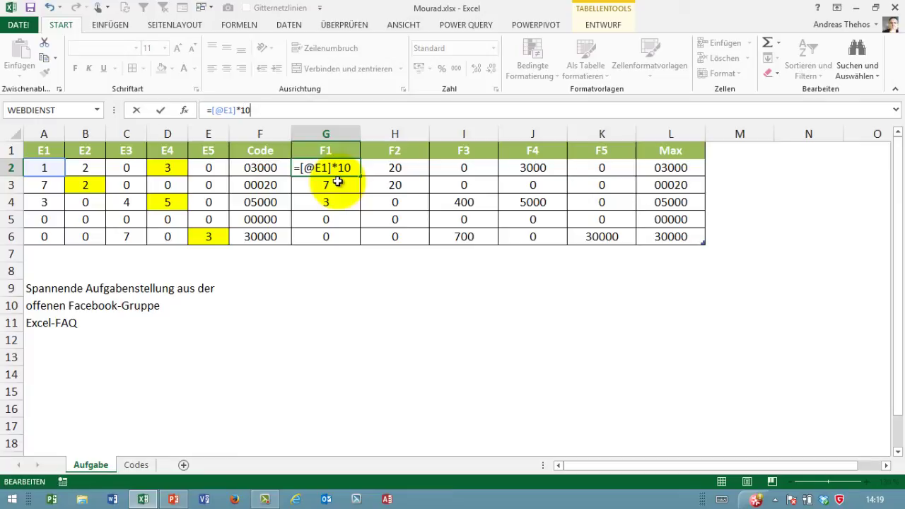
type("^spalte")
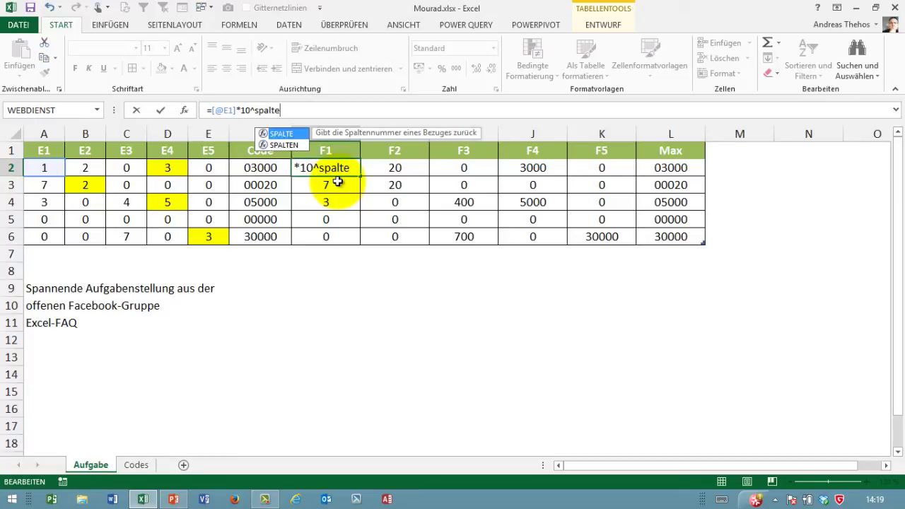
type("(")
left_click(45, 168)
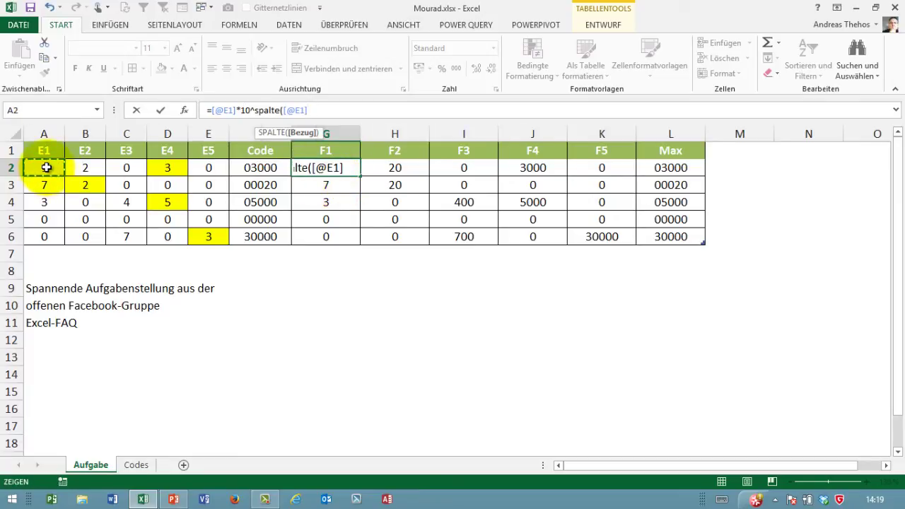
type(")")
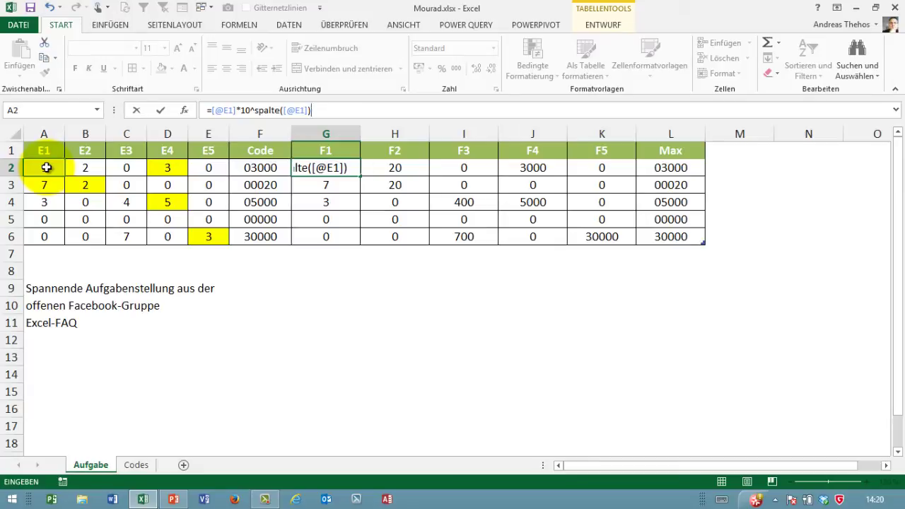
type(")")
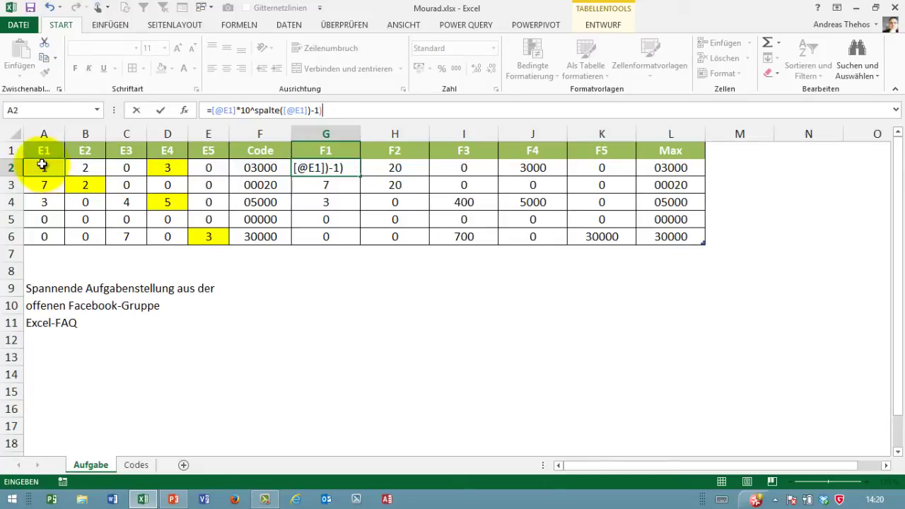
left_click(256, 111)
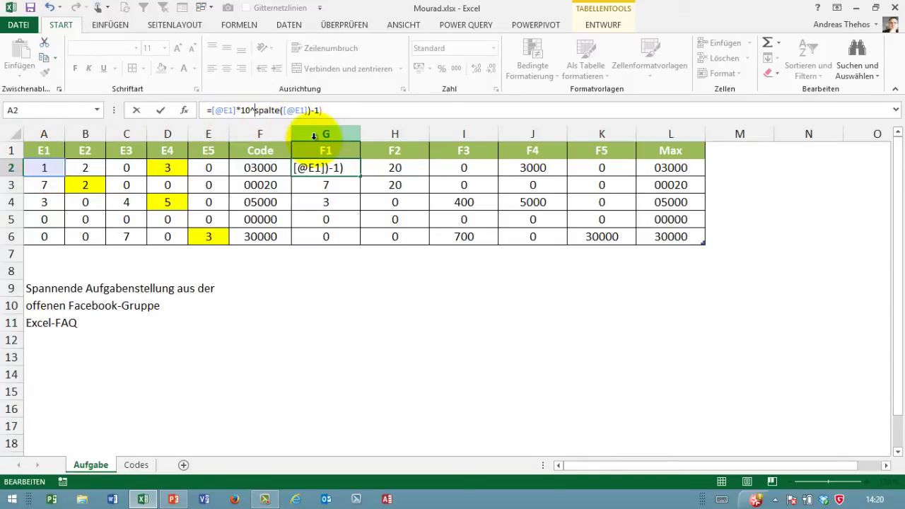
key("ctrl+Return")
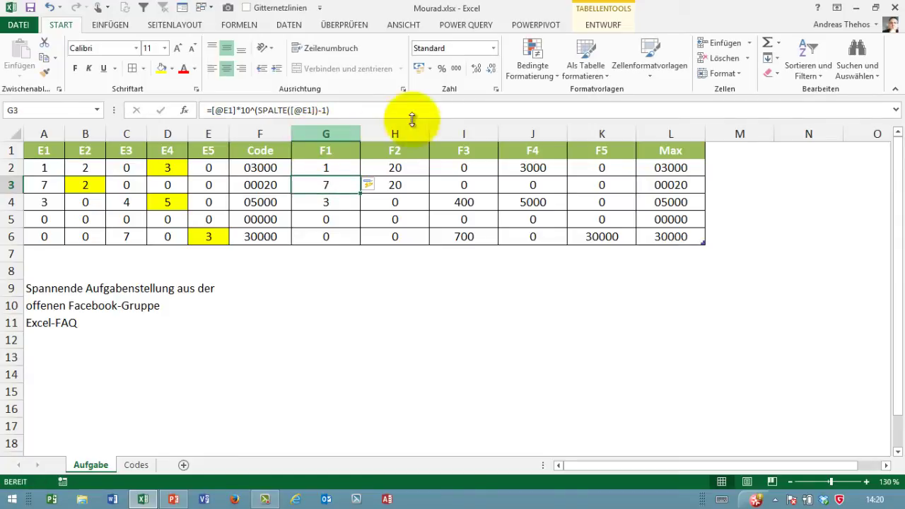
Step: Fill the F1 formula across the F2 to F5 columns for all table rows
left_click_drag(362, 176, 620, 259)
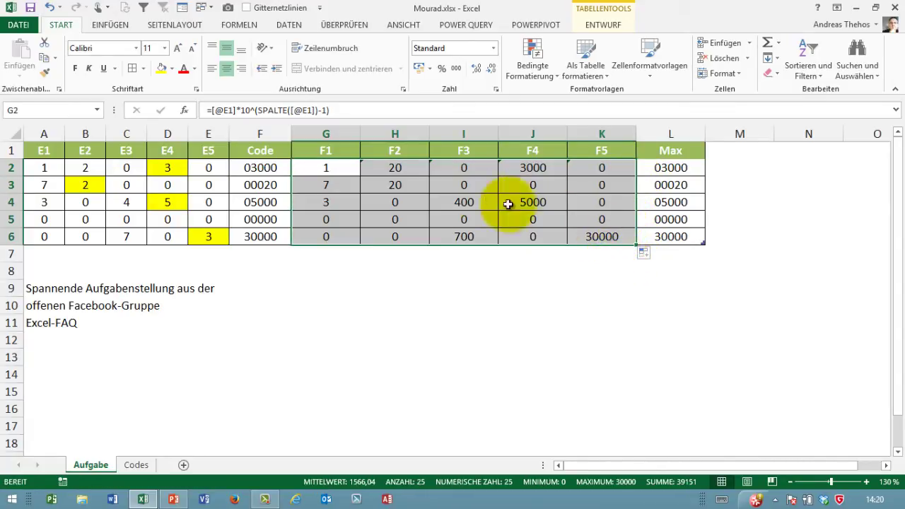
left_click(334, 166)
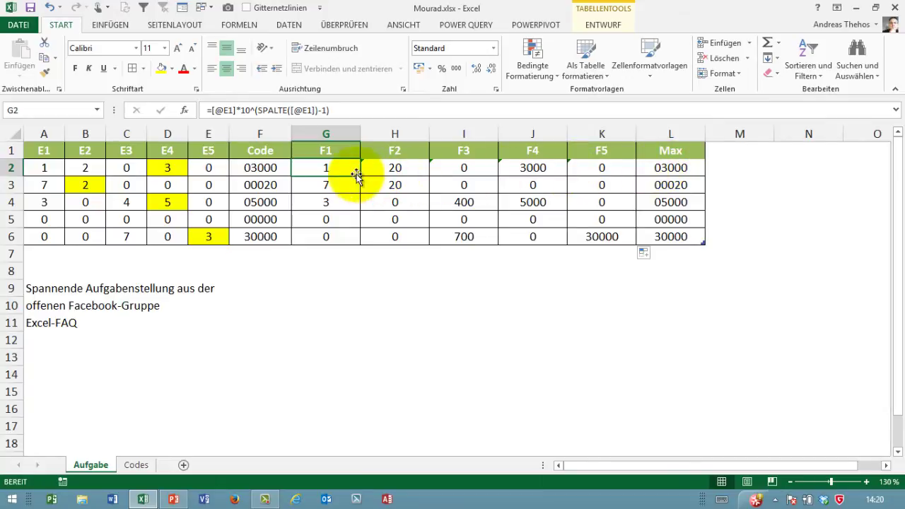
left_click(44, 165)
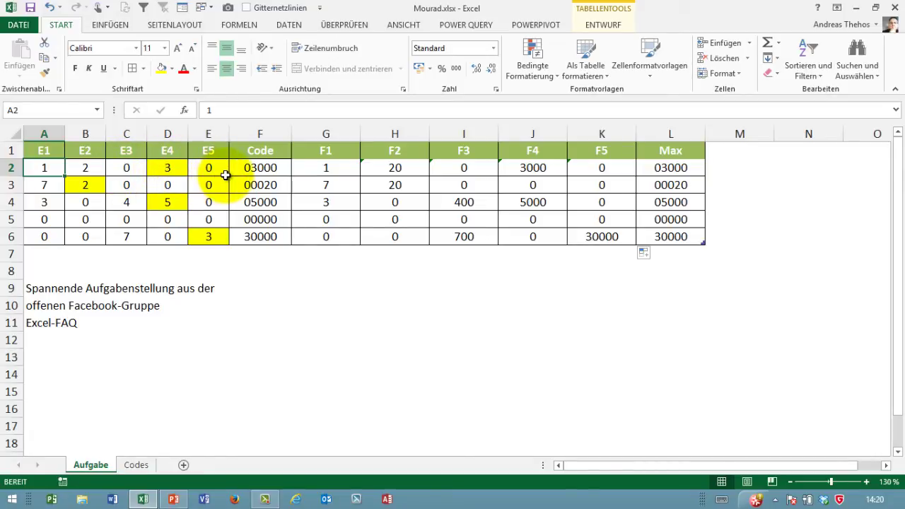
Step: Copy the F1 formula's expression without the equals sign and paste it over the MAX argument in the first row of the Max column
left_click(342, 168)
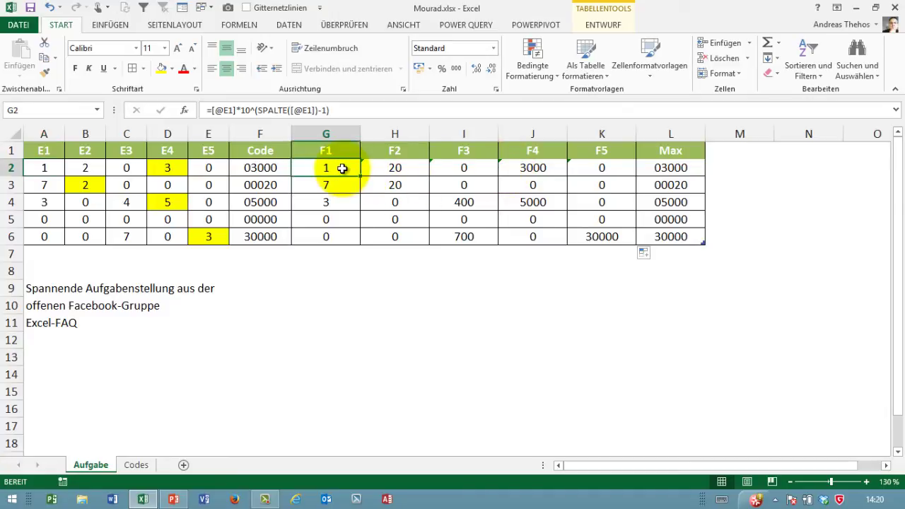
left_click_drag(342, 106, 210, 109)
key("ctrl+c")
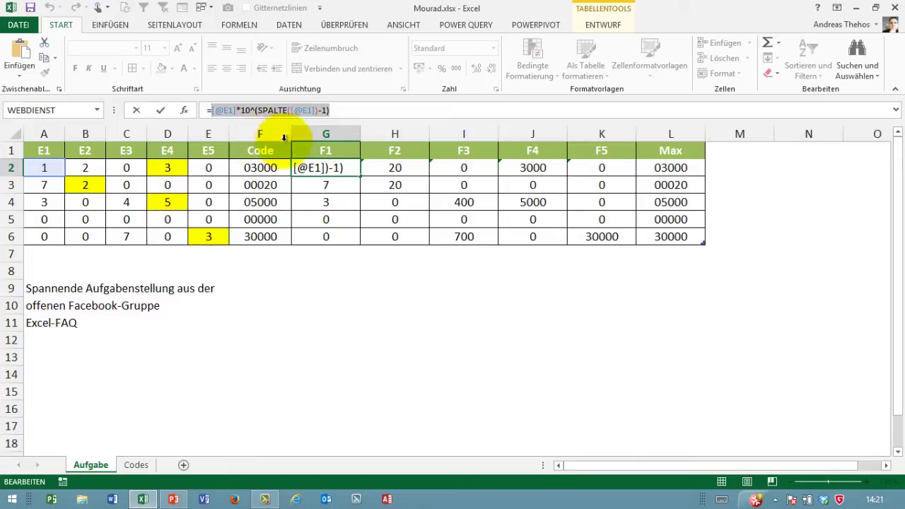
key("Escape")
left_click(666, 171)
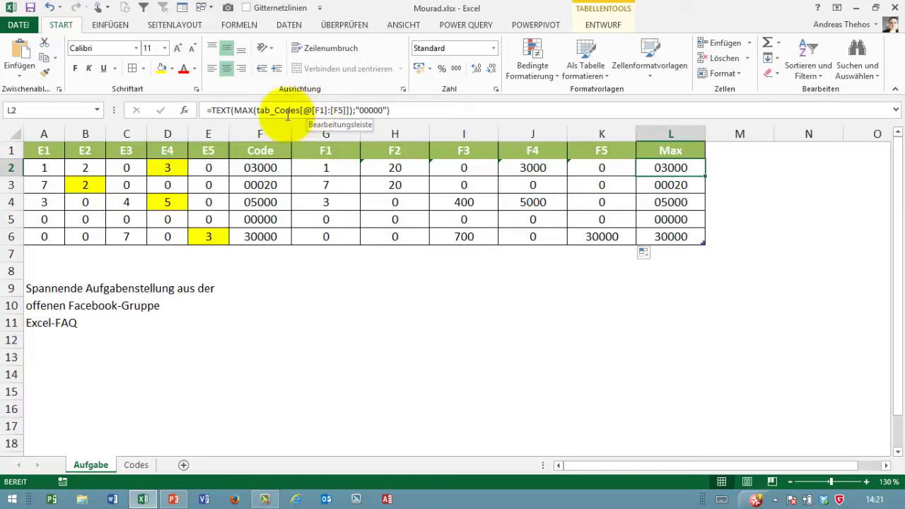
left_click_drag(256, 110, 350, 110)
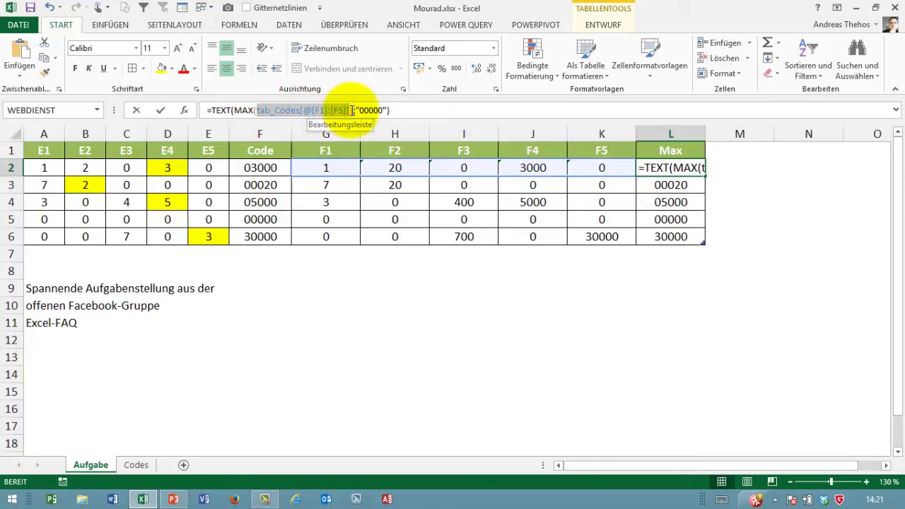
key("ctrl+v")
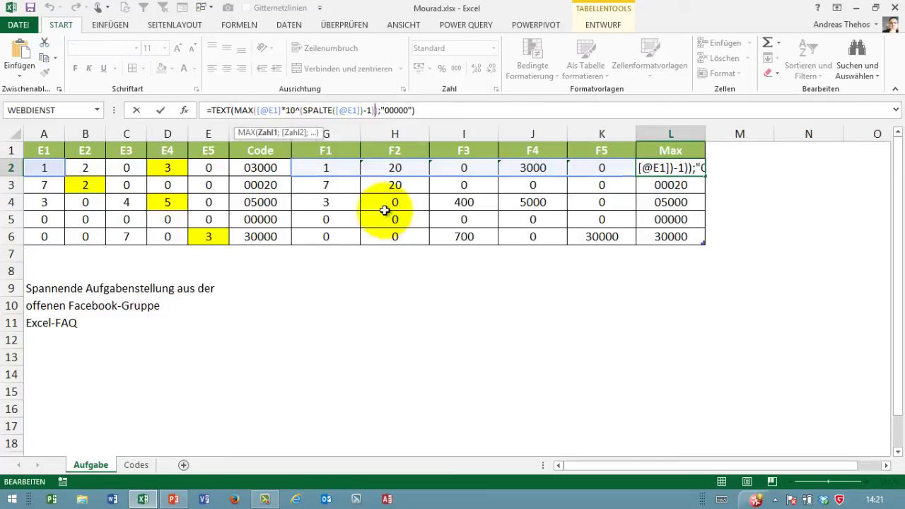
type(")")
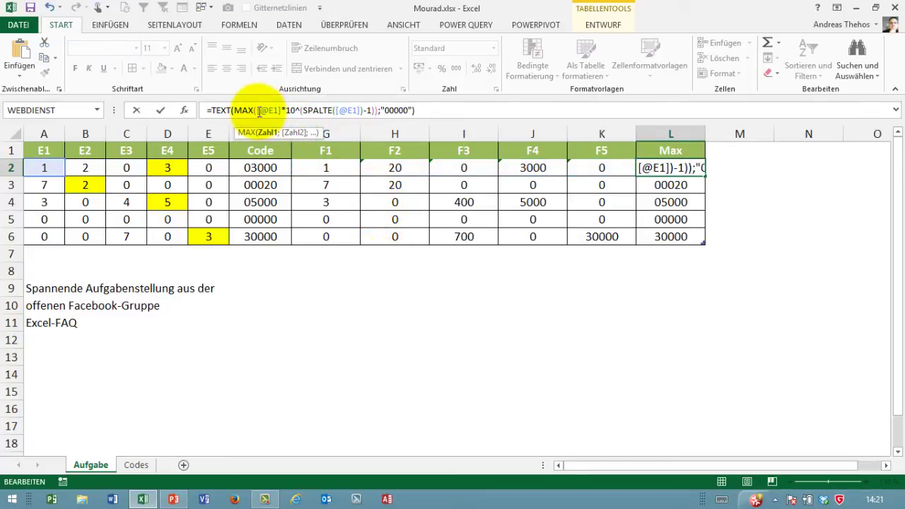
left_click_drag(257, 110, 281, 111)
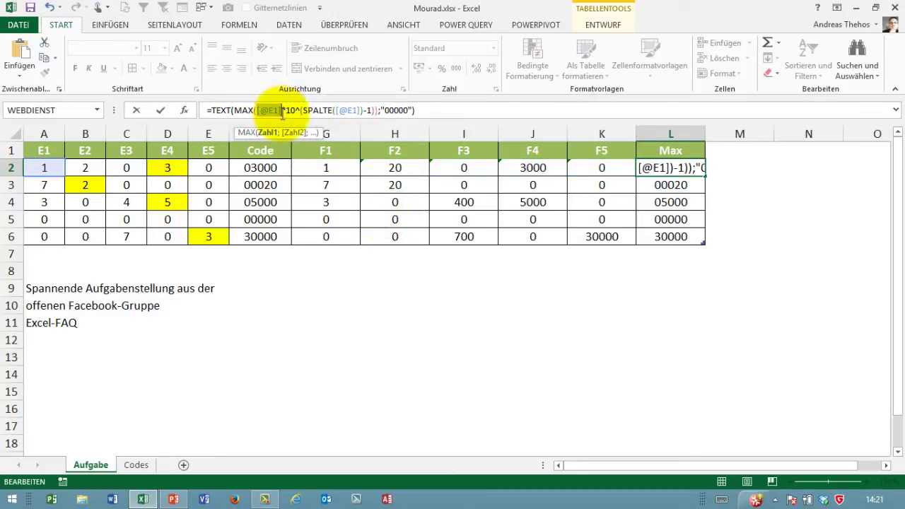
left_click_drag(46, 165, 125, 159)
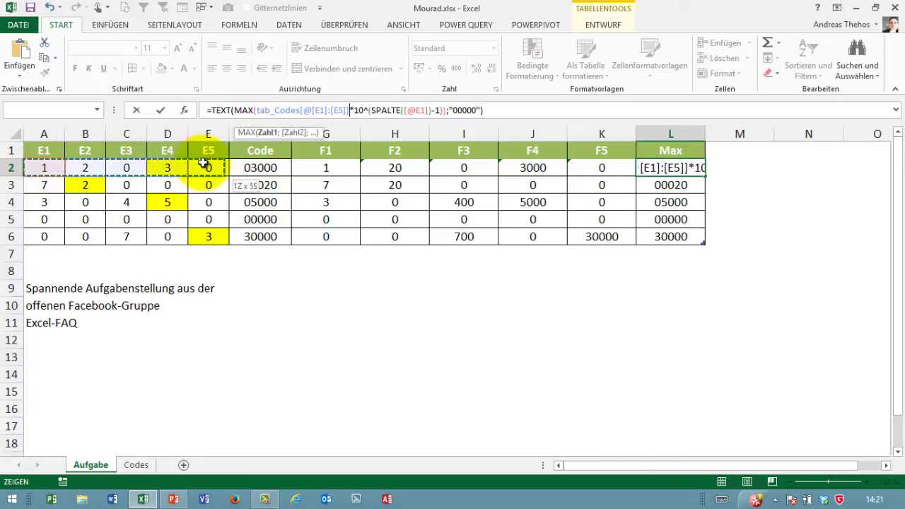
left_click_drag(203, 164, 205, 164)
left_click(405, 111)
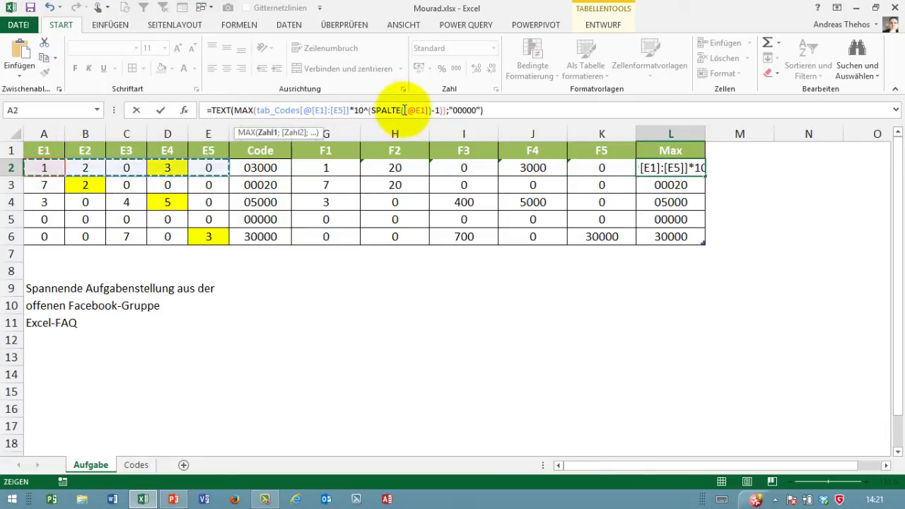
left_click_drag(405, 111, 430, 111)
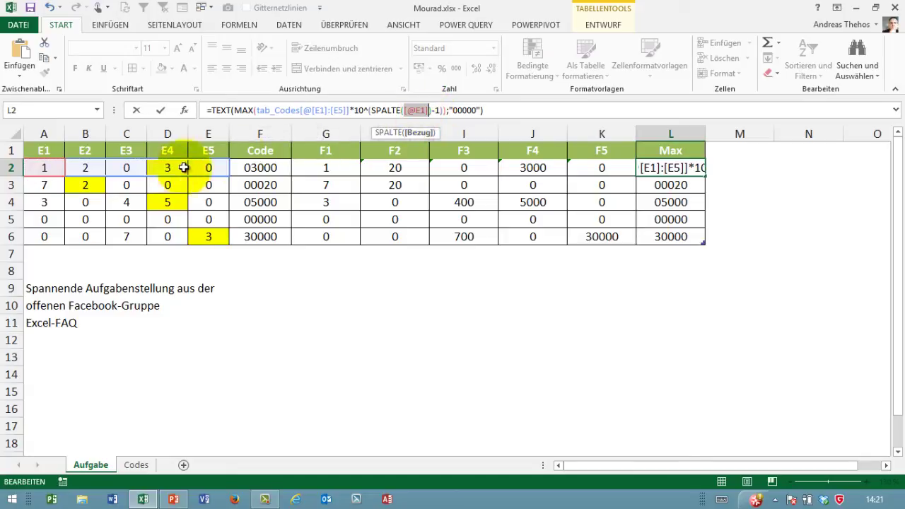
left_click_drag(52, 168, 214, 166)
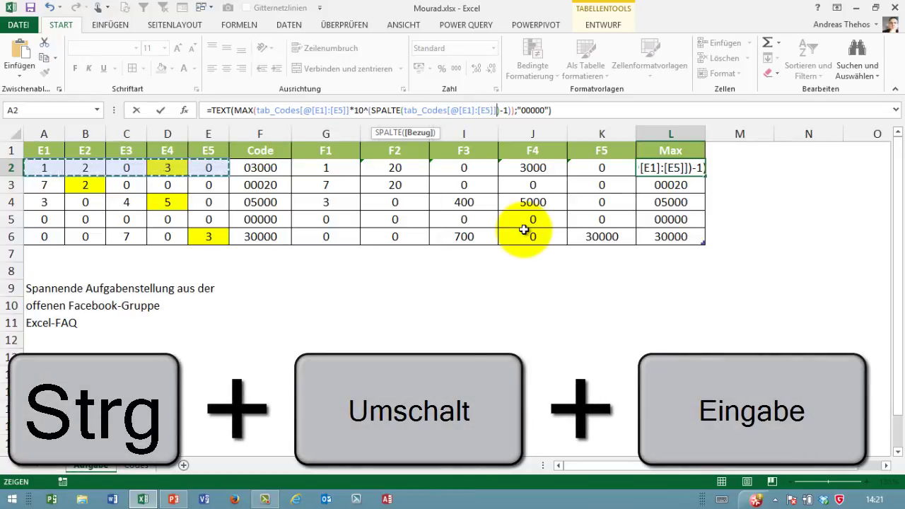
key("ctrl+shift+Return")
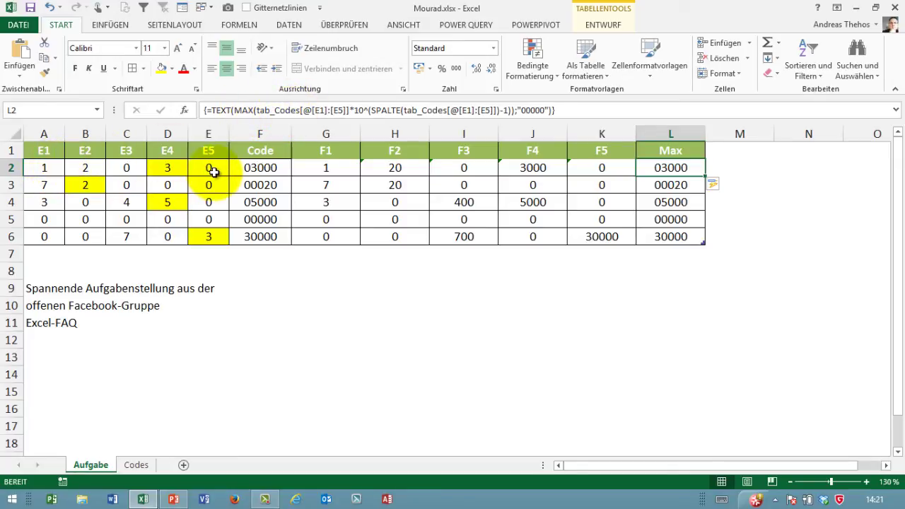
Step: Add a column headed Länge after Max that returns the Max column's formula as text with FORMELTEXT
left_click(744, 148)
type("Länge")
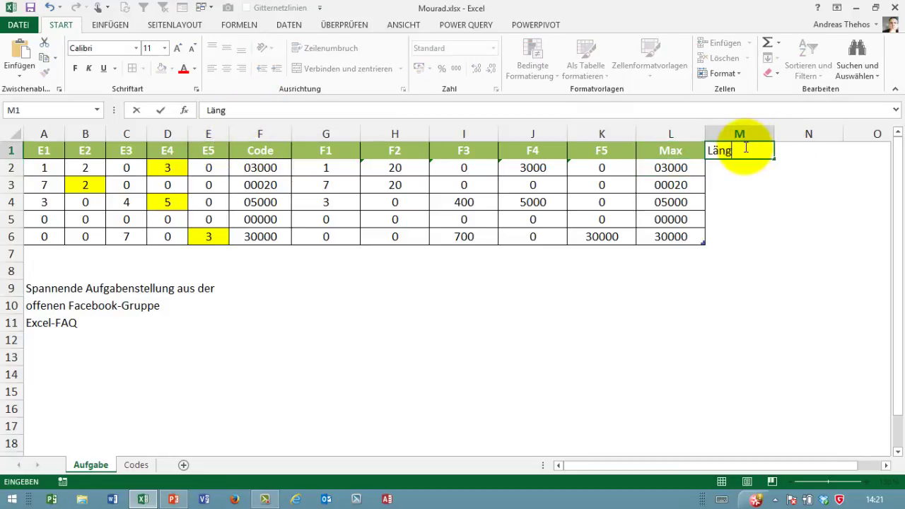
key("Return")
type("=")
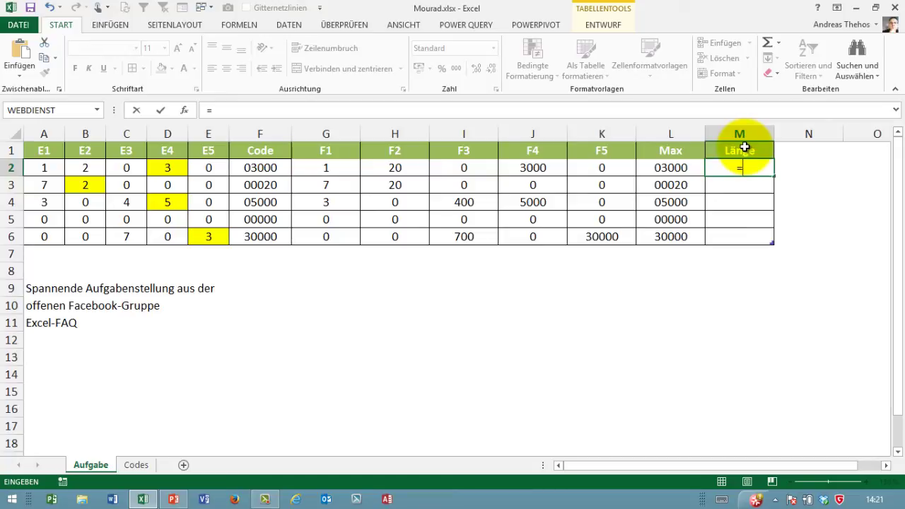
key("Escape")
type("=fo")
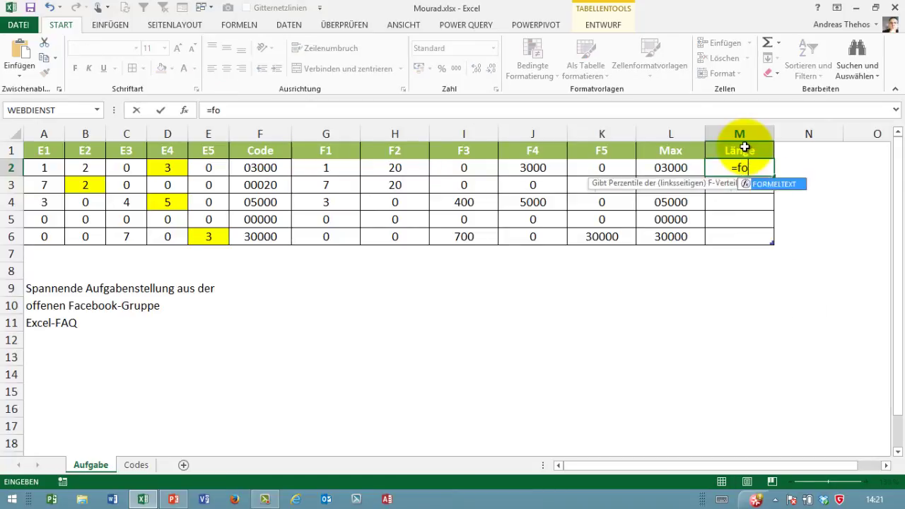
type("rm")
key("Tab")
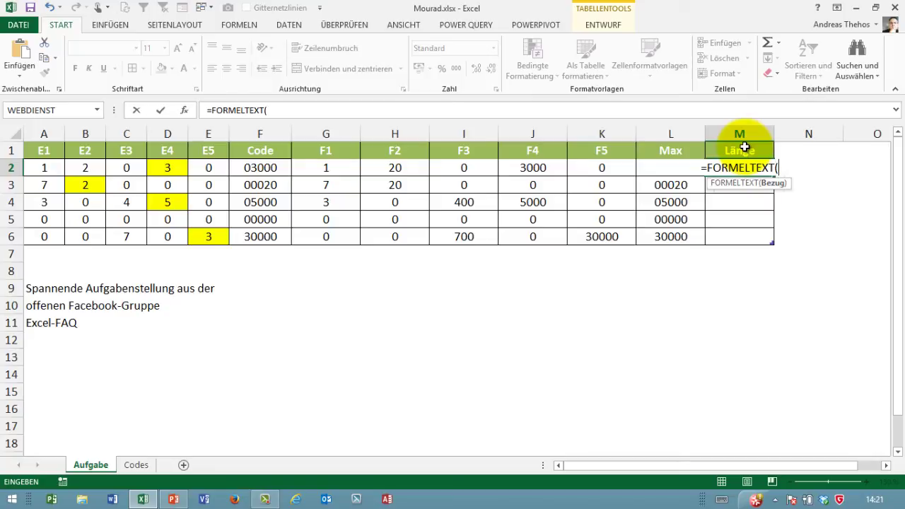
key("Left")
key("Return")
left_click(800, 147)
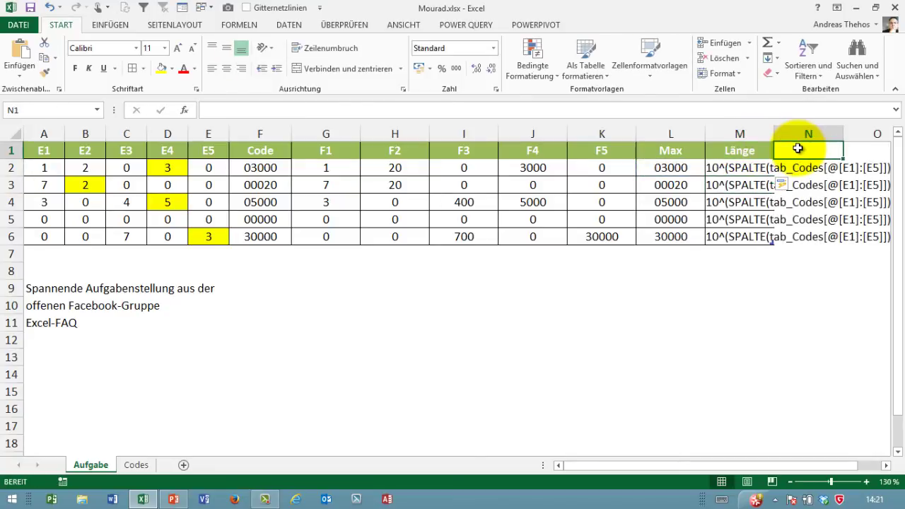
type("Länge2")
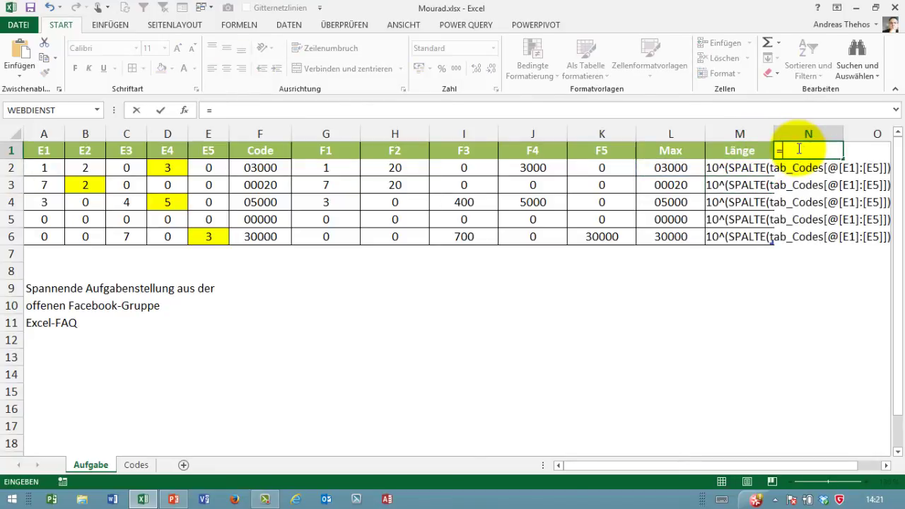
key("Return")
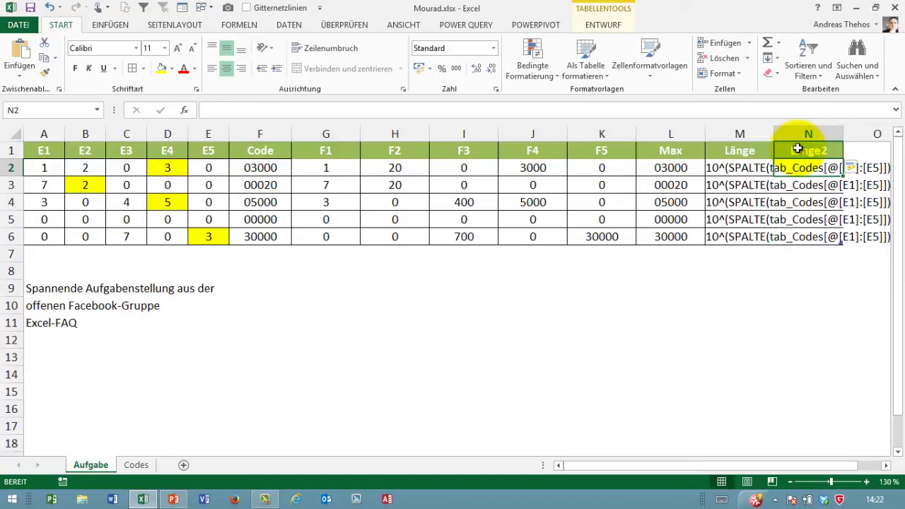
type("=länge")
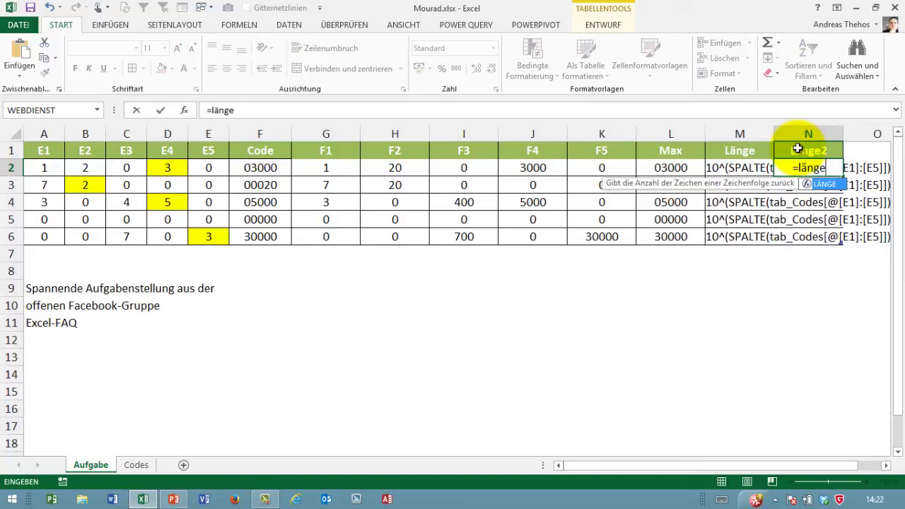
type("(")
key("Left")
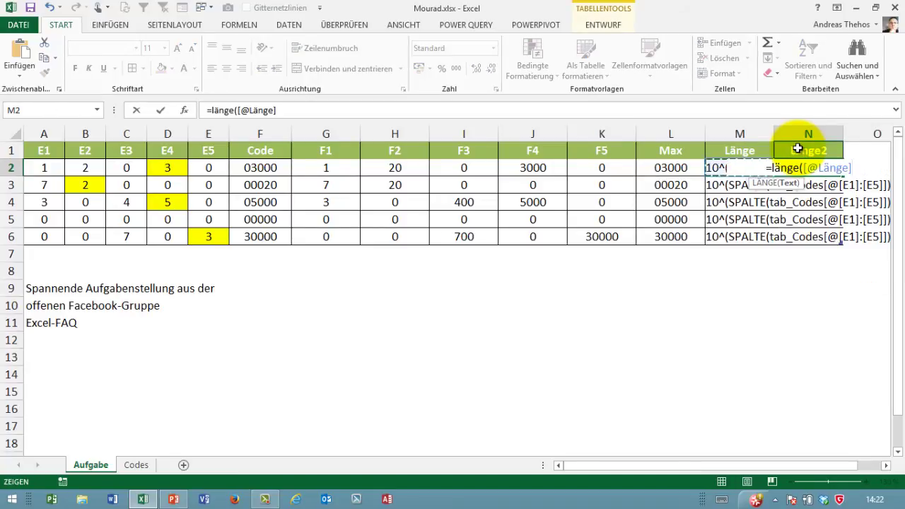
key("Return")
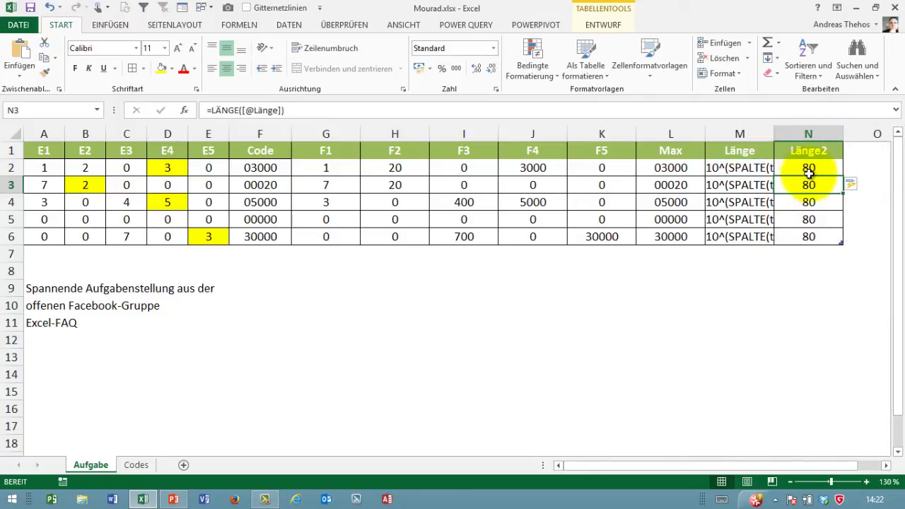
left_click(731, 168)
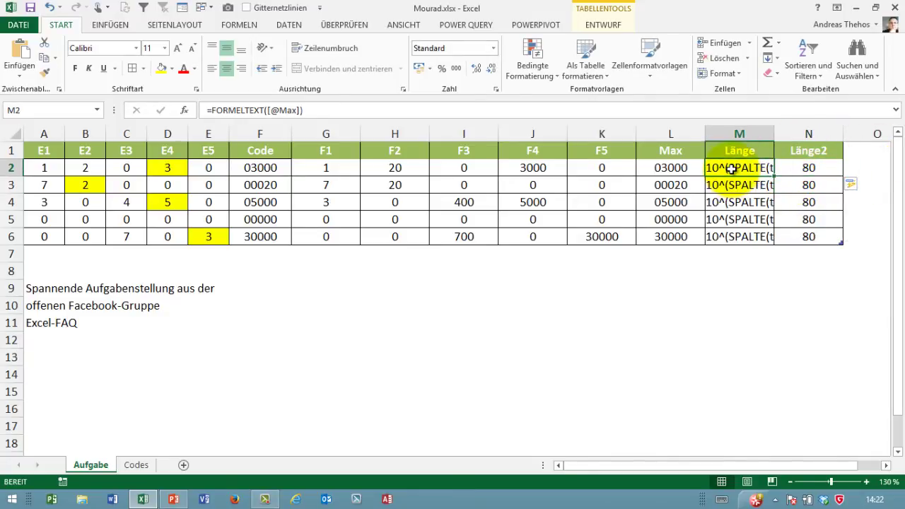
left_click(668, 169)
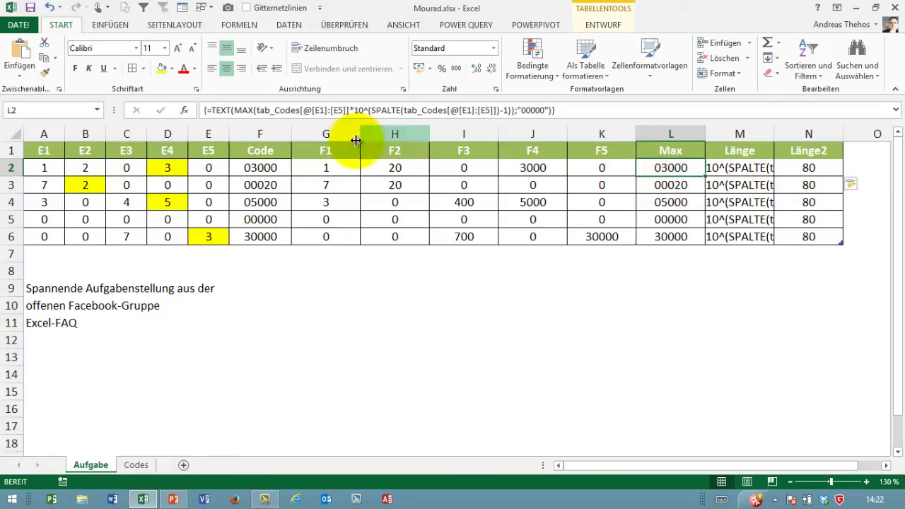
Step: Replace the structured E1 to E5 reference at the start of the MAX argument in the first Max row with A2:E2
double_click(234, 112)
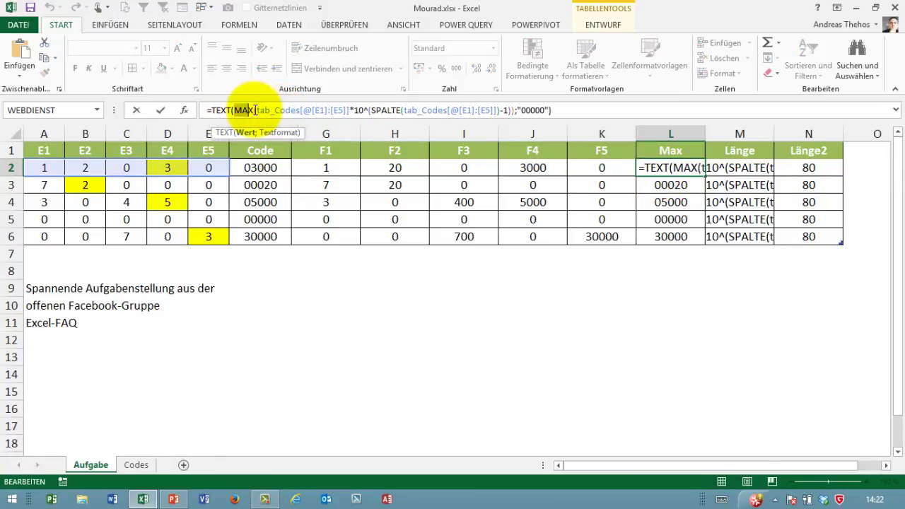
left_click_drag(256, 110, 350, 110)
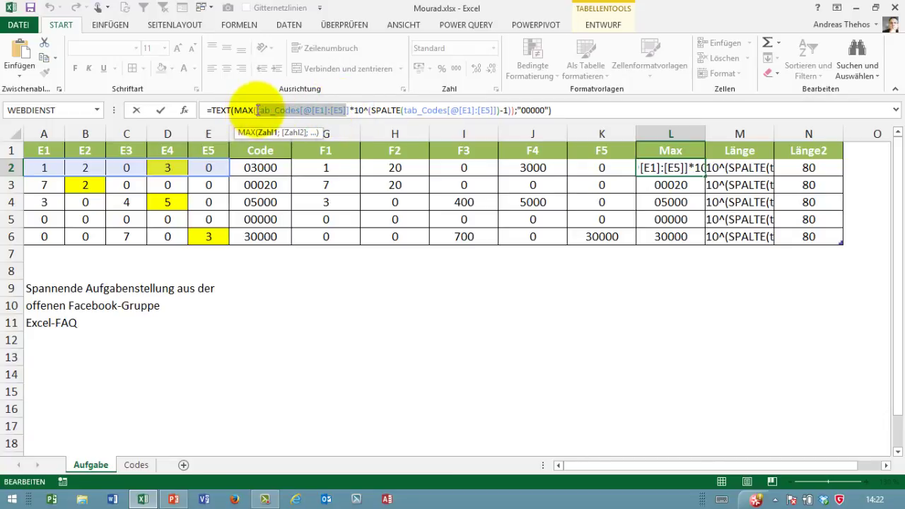
type("A2:E")
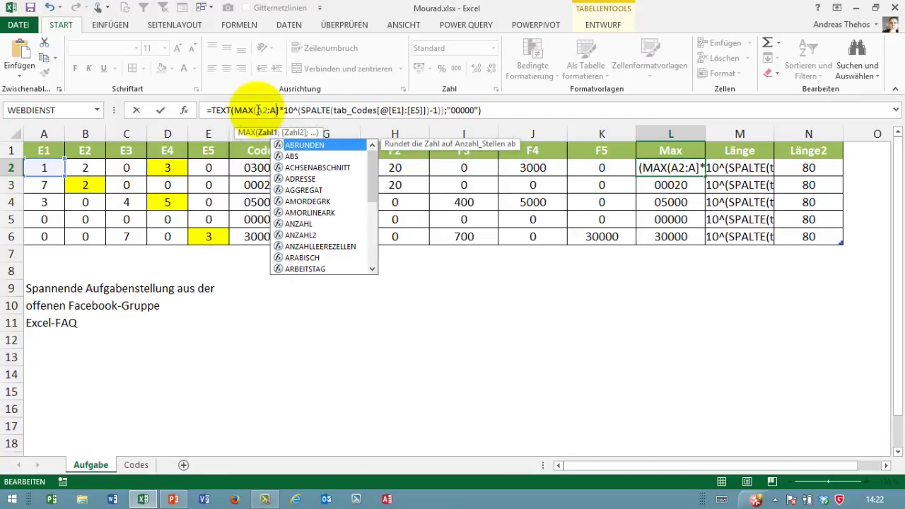
type("2")
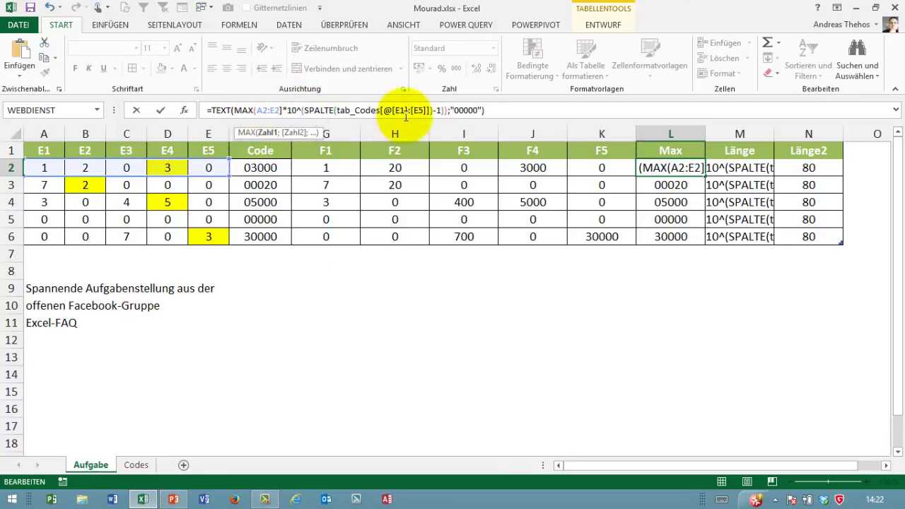
key("Delete")
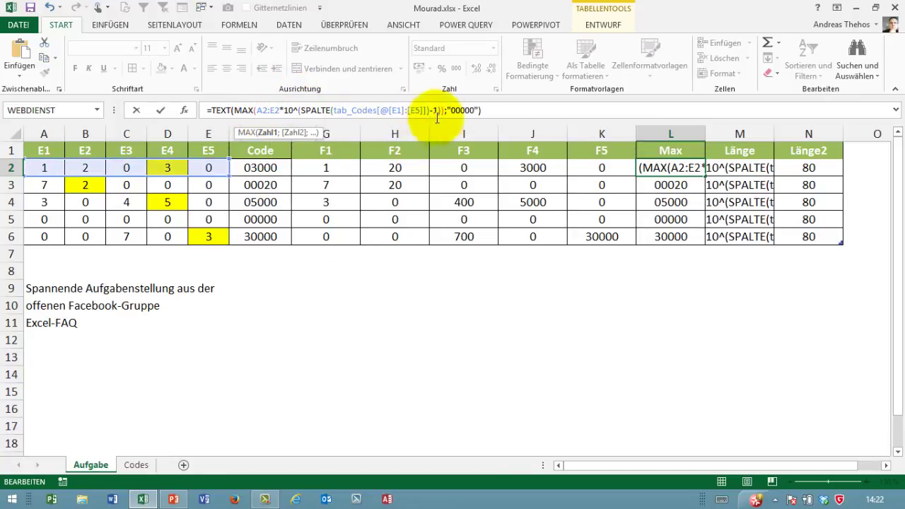
Step: Replace the structured reference inside SPALTE with A2:E2 and enter the Max formula as an array formula
left_click_drag(333, 109, 429, 113)
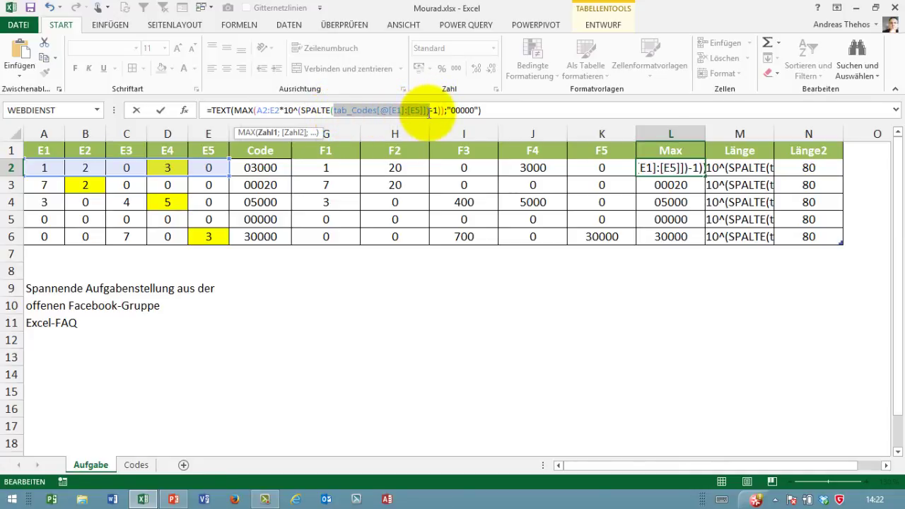
type("A2")
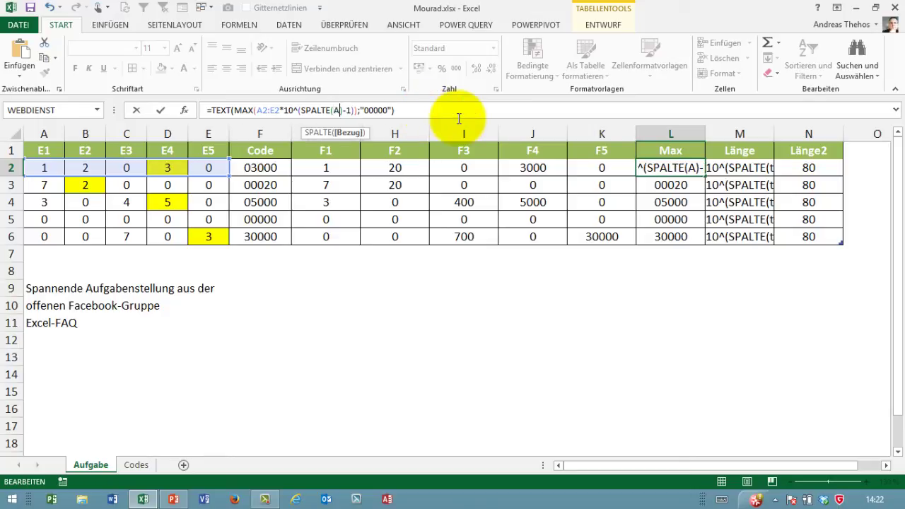
type(":E2")
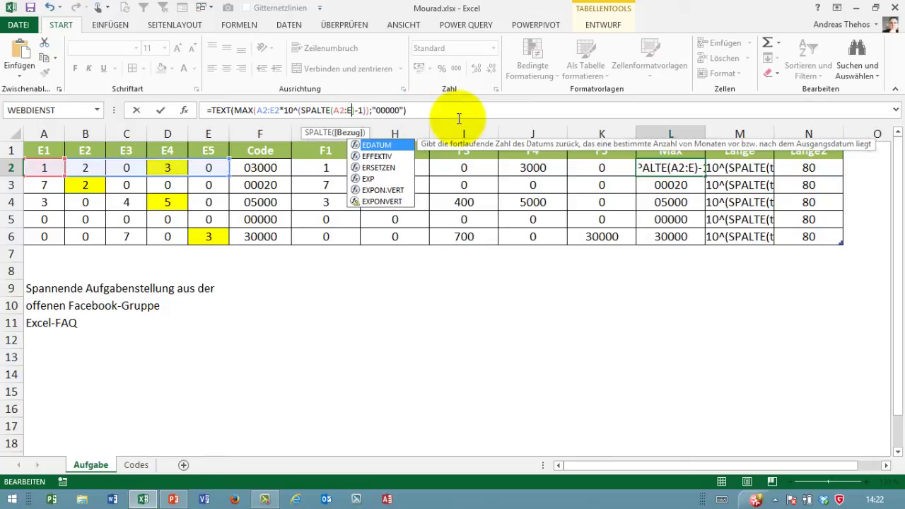
key("Return")
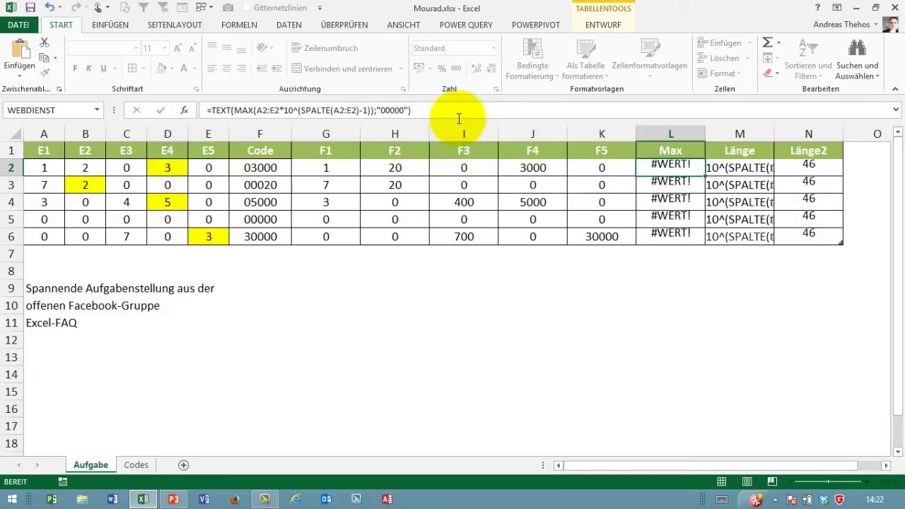
left_click(674, 168)
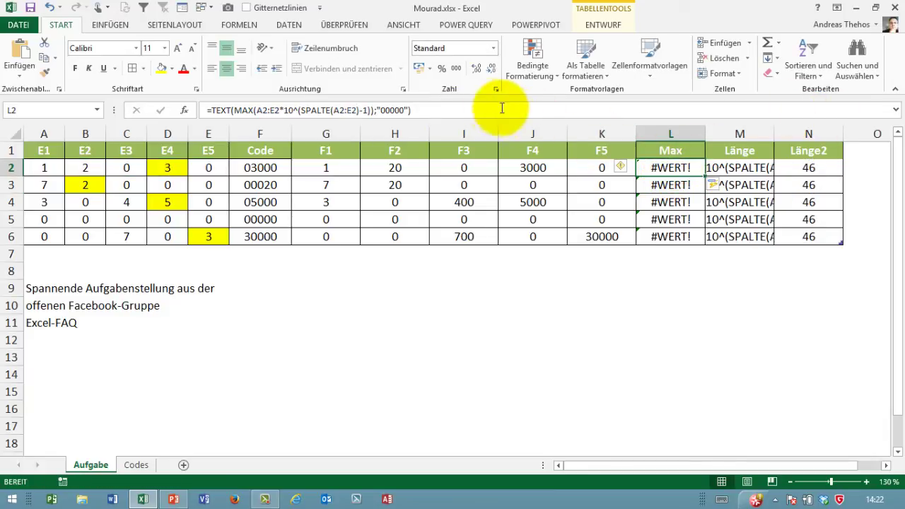
left_click(498, 111)
key("ctrl+shift+Return")
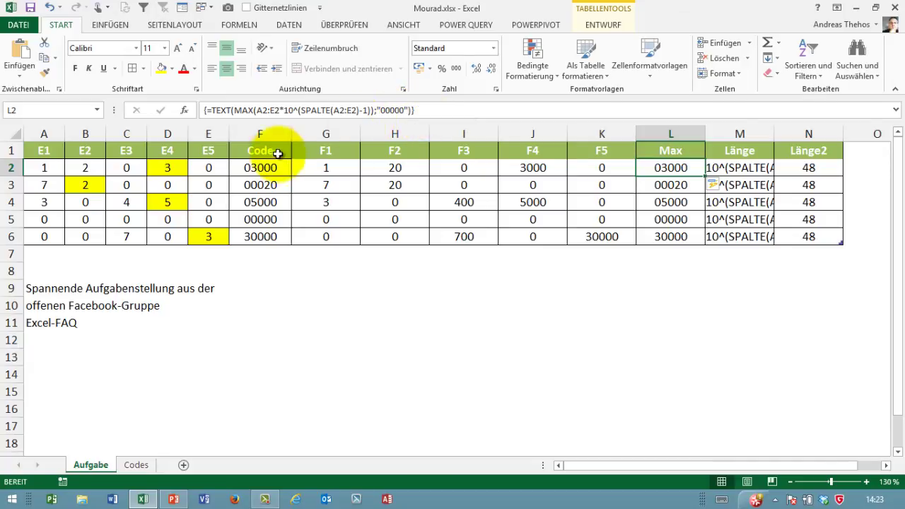
Step: Delete the helper columns F1 to F5 and the Code column from the sheet
left_click_drag(324, 134, 609, 133)
key("ctrl+minus")
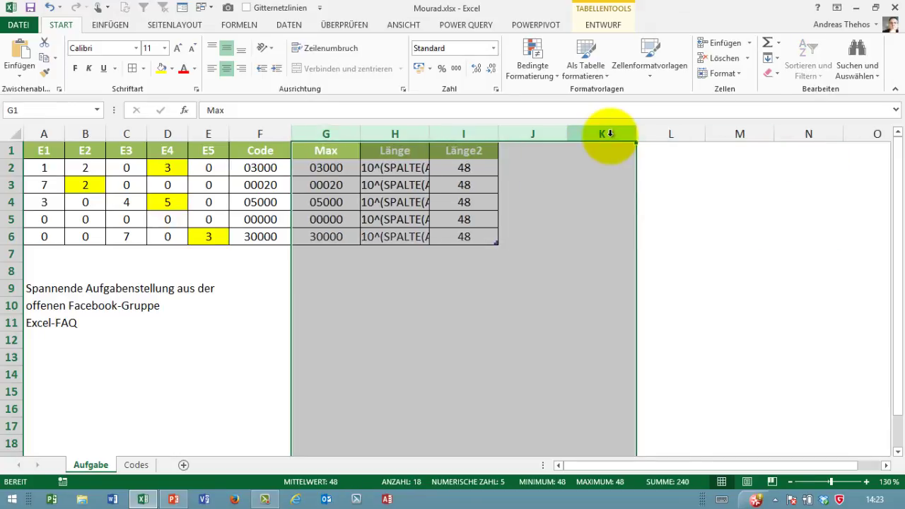
left_click(459, 173)
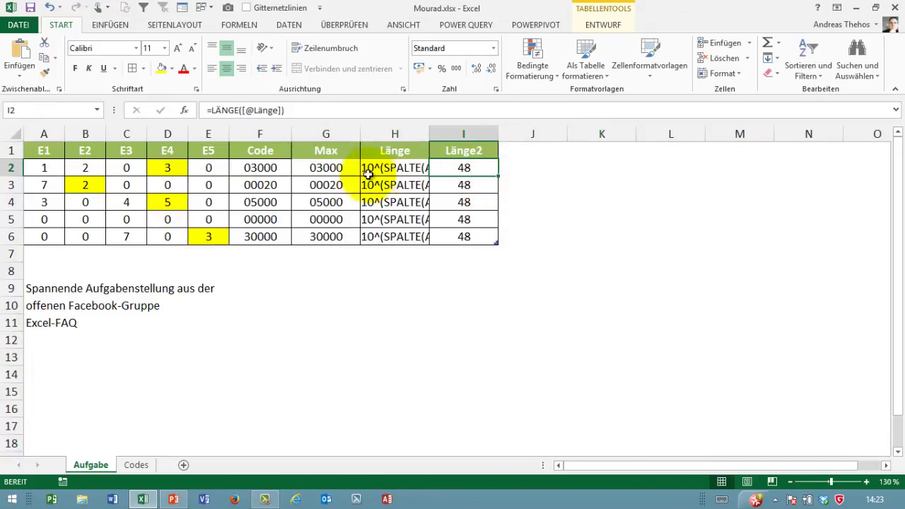
left_click(276, 136)
key("ctrl+minus")
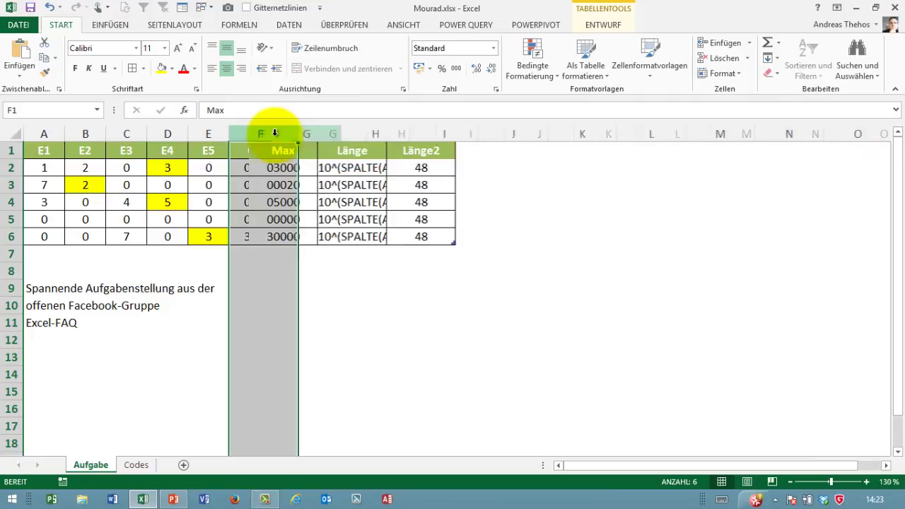